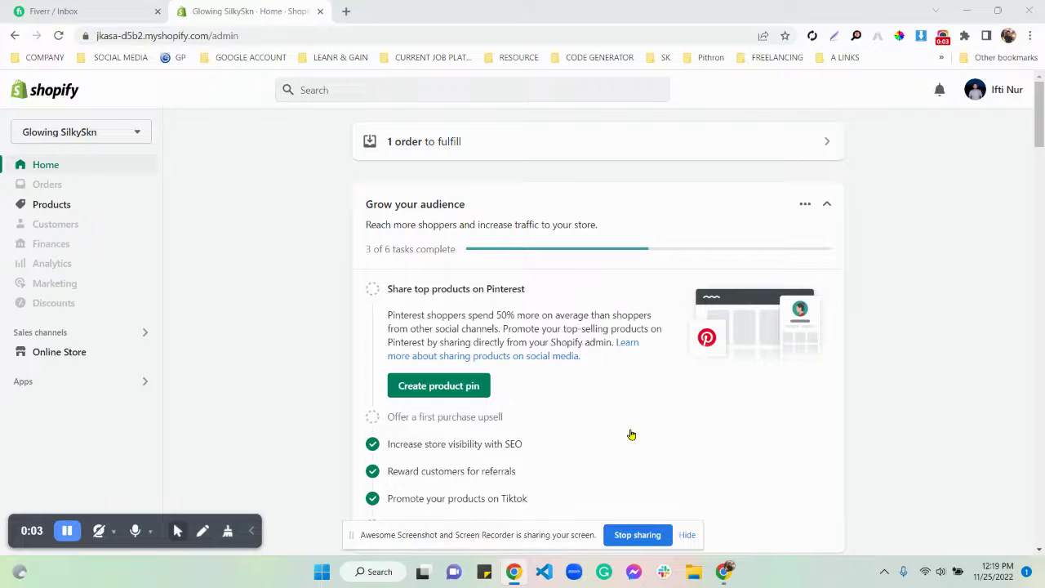
- Open notepad.pw/pagefyexpert in a new tab, highlight the PageFly discount link and the coupon code, and close the page again
{"action": "left_click", "coordinate": [687, 535]}
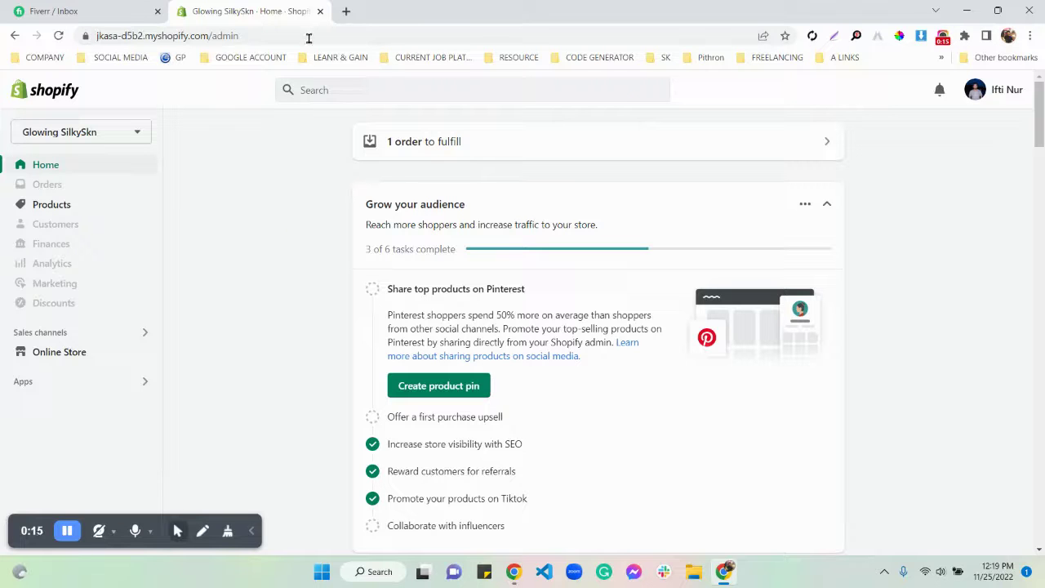
{"action": "left_click", "coordinate": [346, 12]}
{"action": "type", "text": "n"}
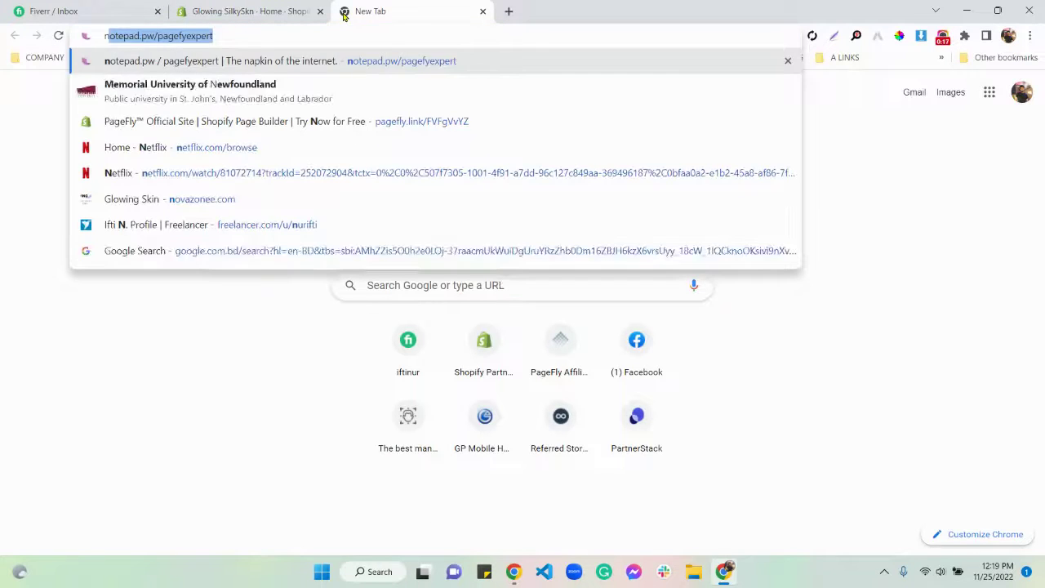
{"action": "key", "text": "Return"}
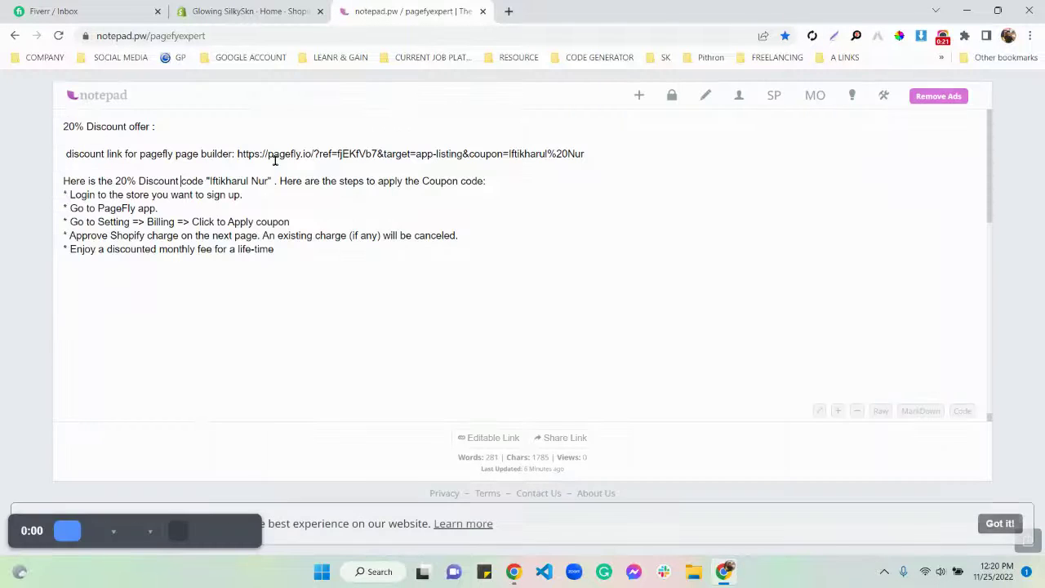
{"action": "left_click_drag", "start_coordinate": [237, 154], "coordinate": [637, 153]}
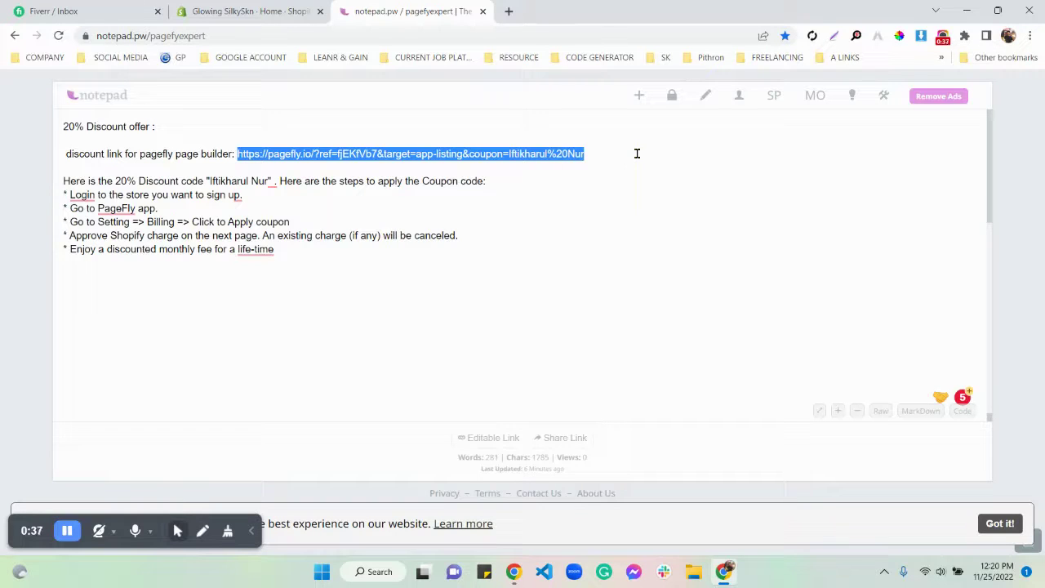
{"action": "left_click_drag", "start_coordinate": [208, 181], "coordinate": [271, 181]}
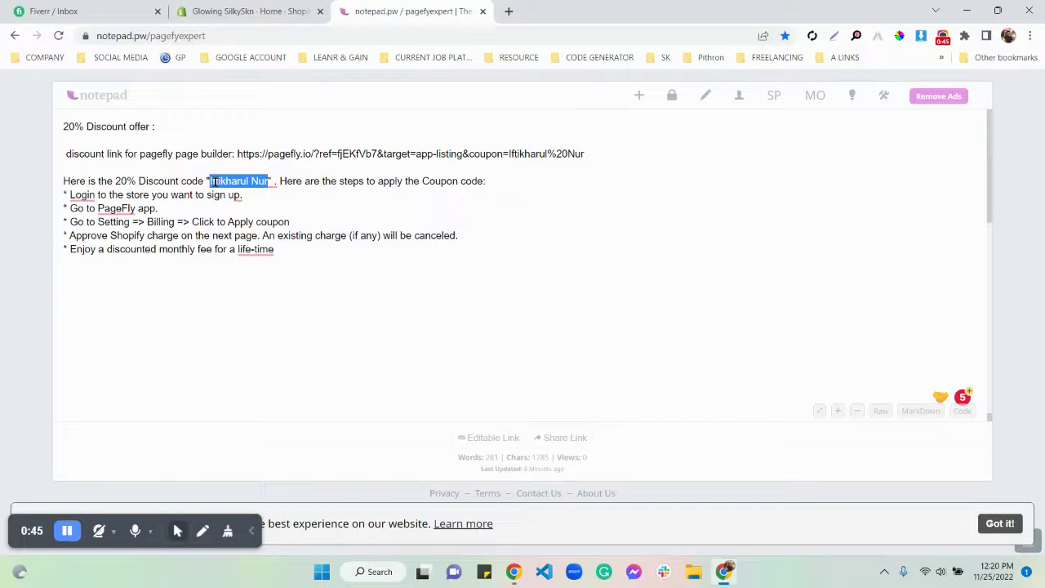
{"action": "left_click", "coordinate": [484, 11]}
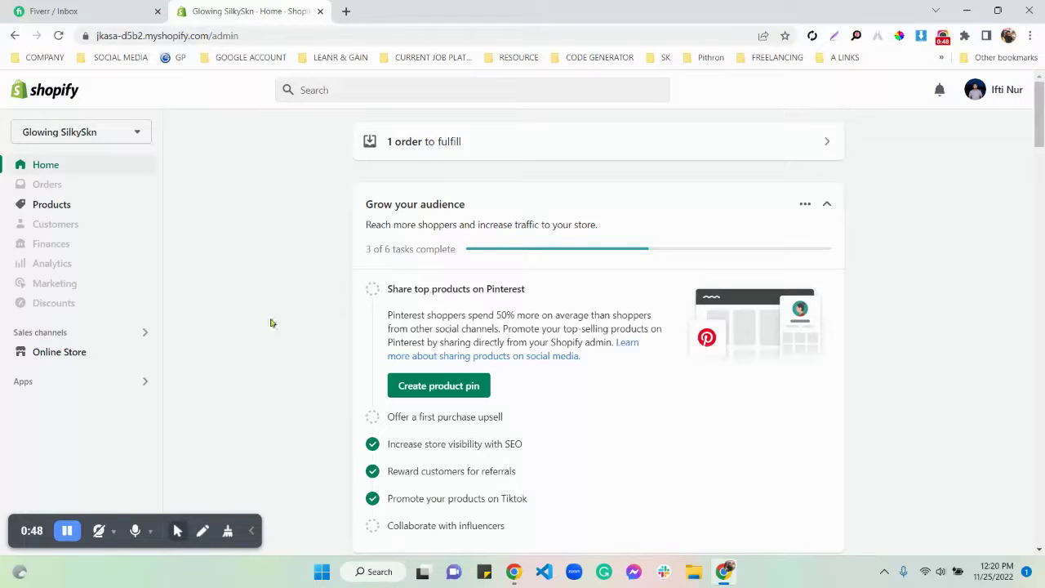
- Launch the PageFly Landing Page Builder app, open the product page "1 - CubClub _ Dog Sprinkler Pad -Test" in the editor, and review its content
{"action": "left_click", "coordinate": [111, 380]}
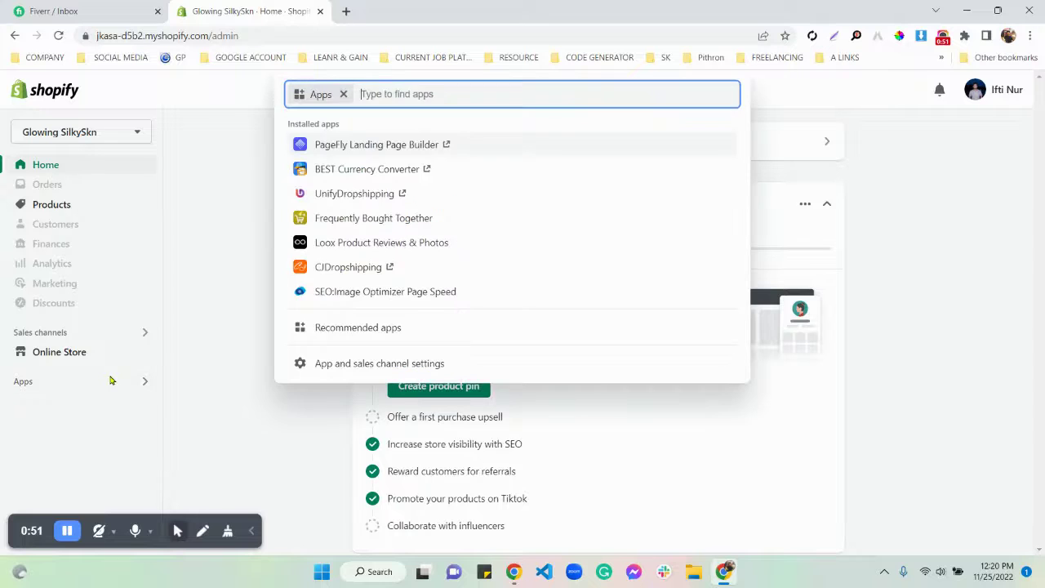
{"action": "left_click", "coordinate": [345, 144]}
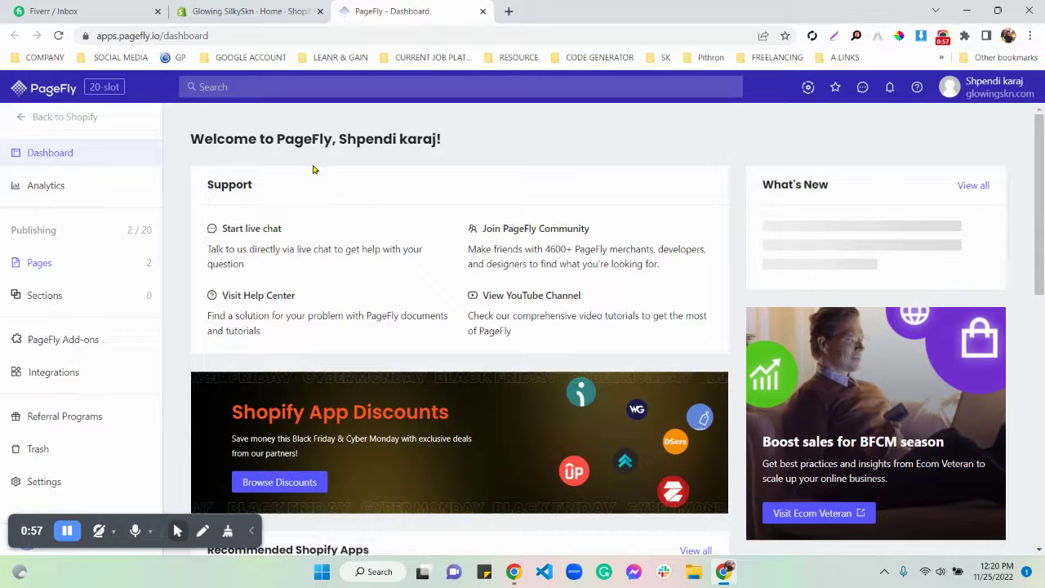
{"action": "mouse_move", "coordinate": [74, 270]}
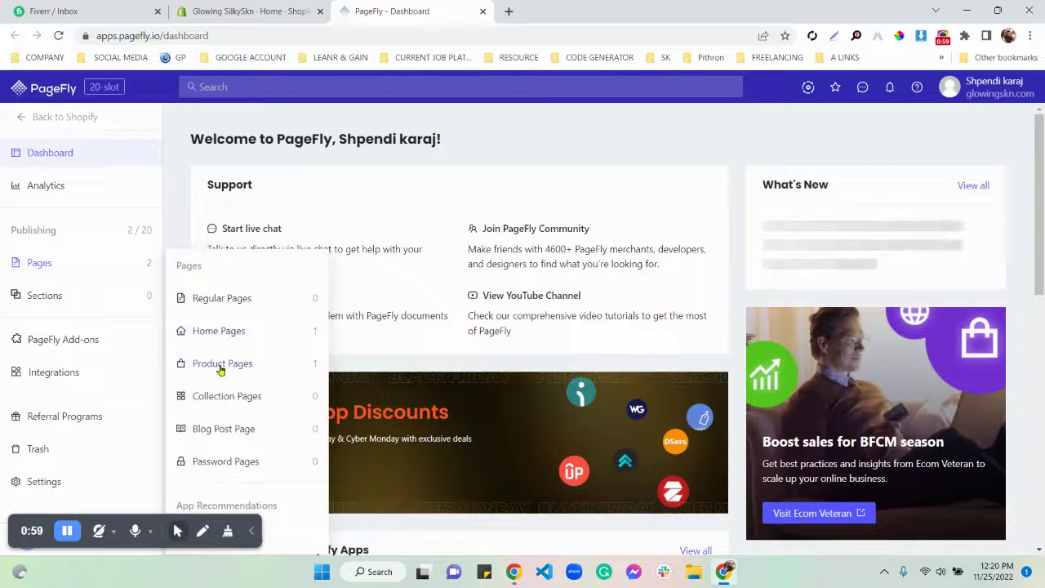
{"action": "left_click", "coordinate": [221, 364]}
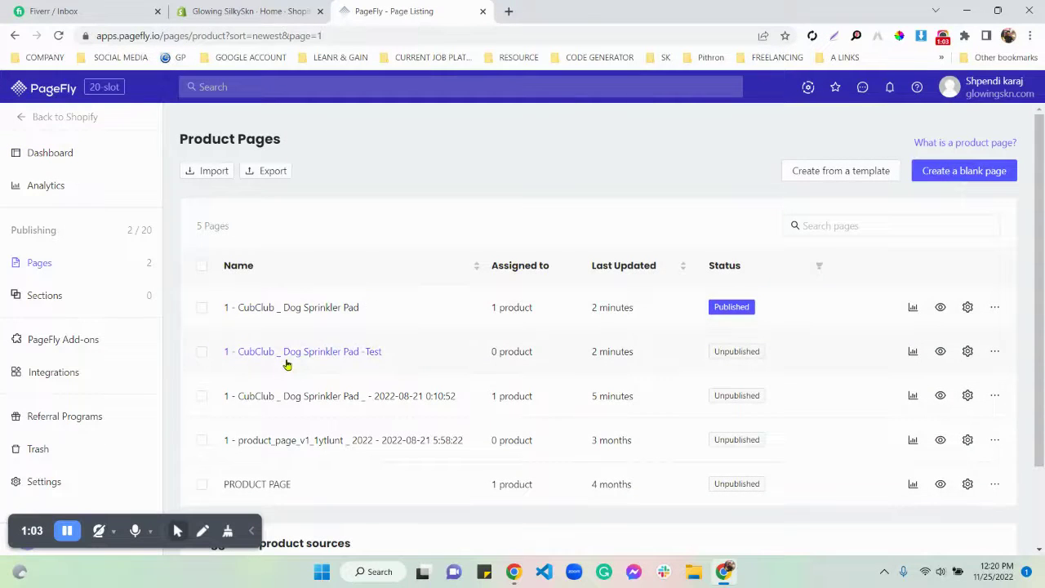
{"action": "left_click", "coordinate": [286, 364]}
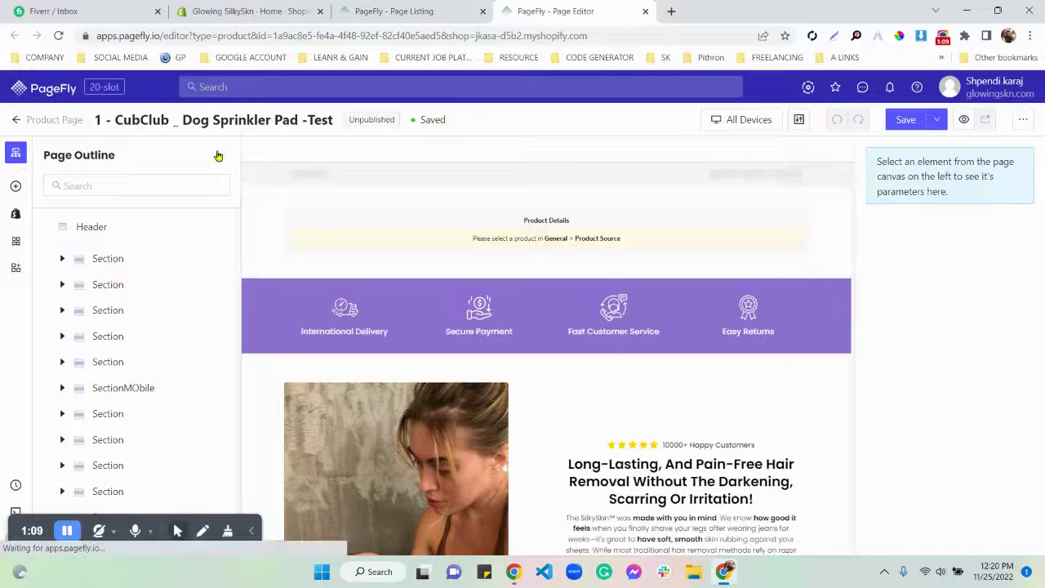
{"action": "left_click", "coordinate": [219, 156]}
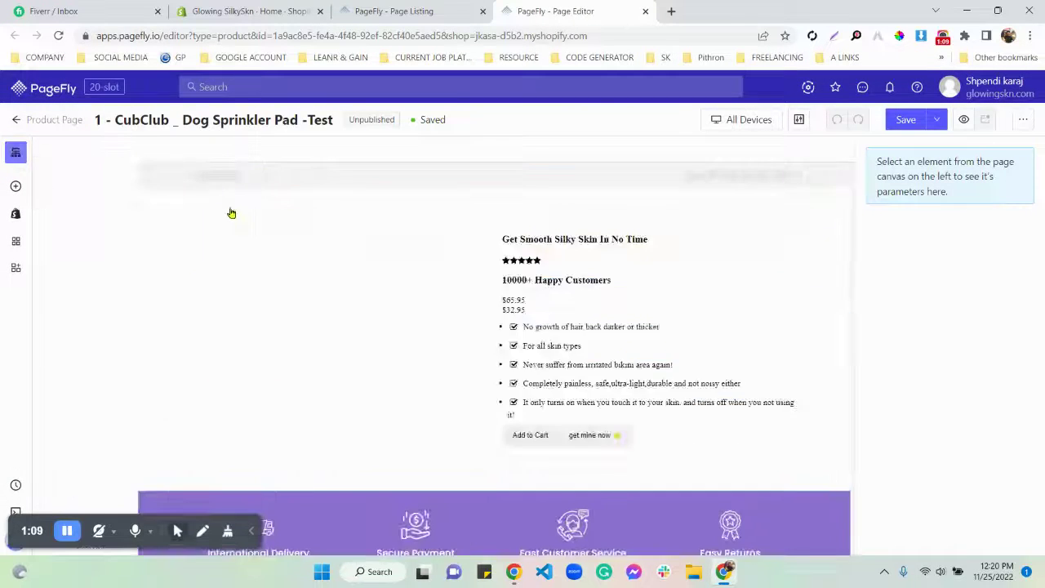
{"action": "scroll", "coordinate": [245, 236], "scroll_direction": "down", "scroll_amount": 15}
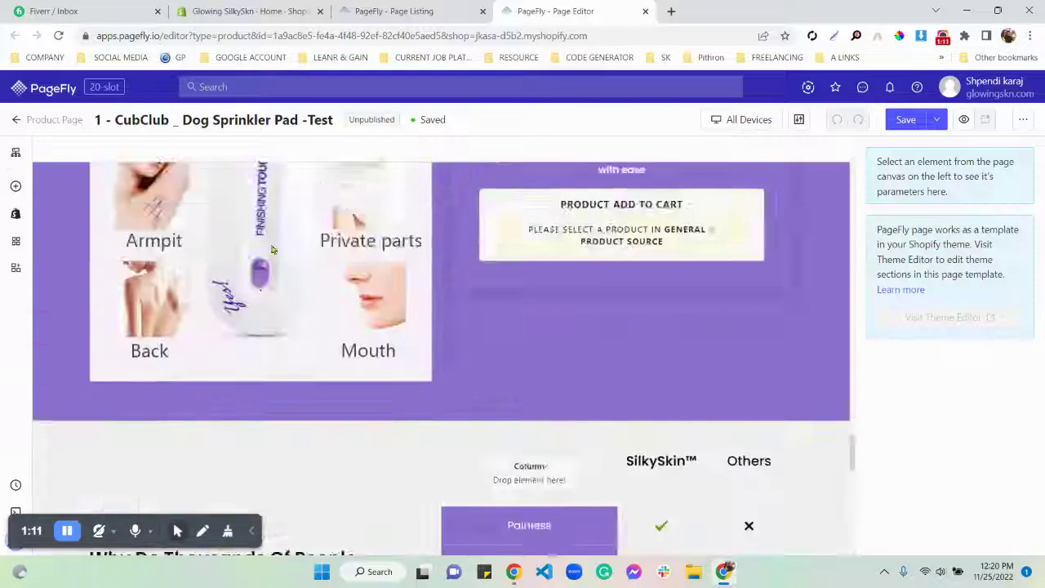
{"action": "scroll", "coordinate": [271, 249], "scroll_direction": "down", "scroll_amount": 10}
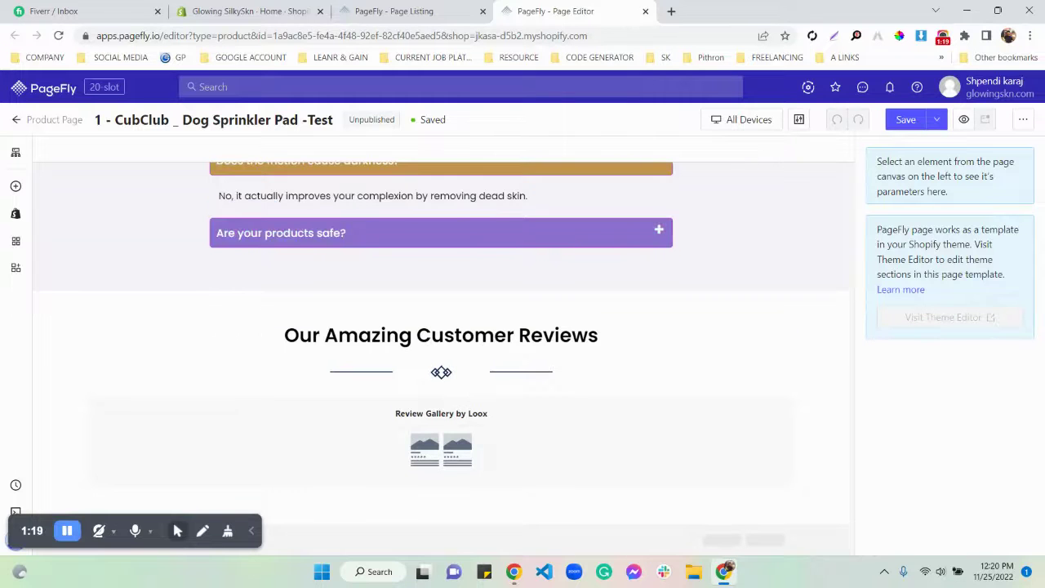
{"action": "left_click", "coordinate": [392, 10]}
{"action": "left_click", "coordinate": [85, 308]}
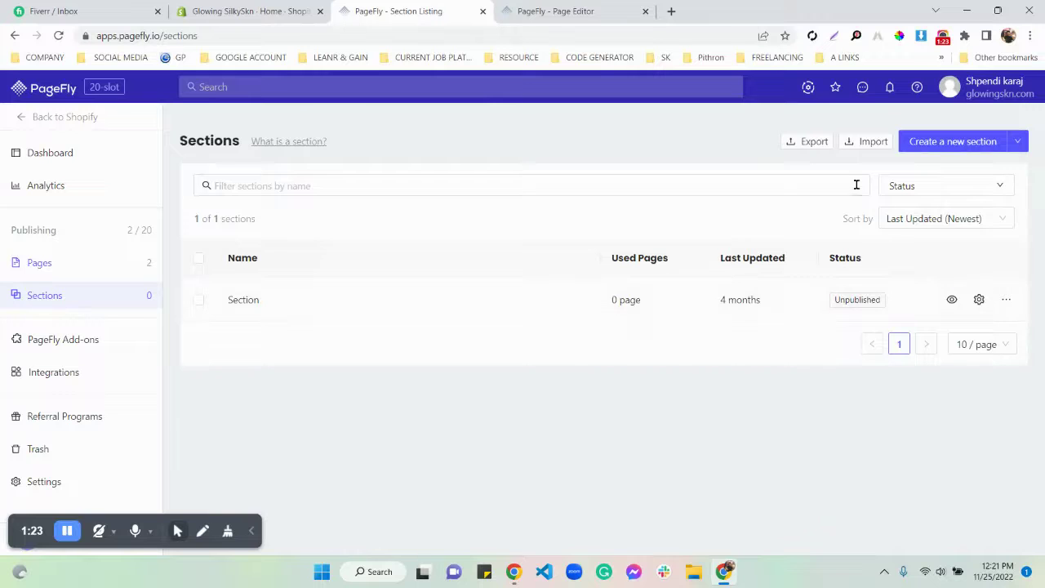
{"action": "left_click", "coordinate": [862, 144]}
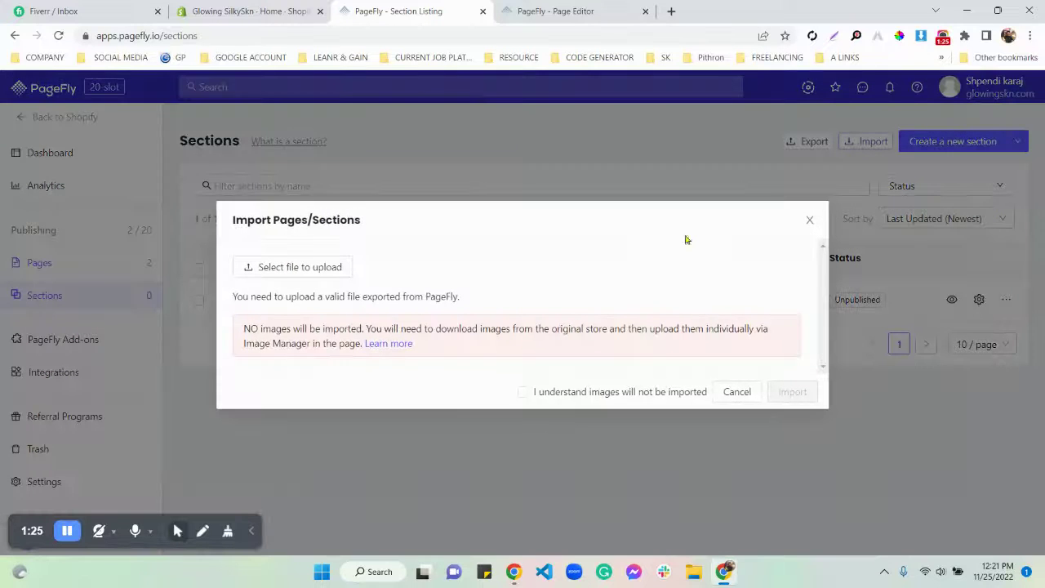
{"action": "left_click", "coordinate": [293, 268]}
{"action": "left_click", "coordinate": [230, 37]}
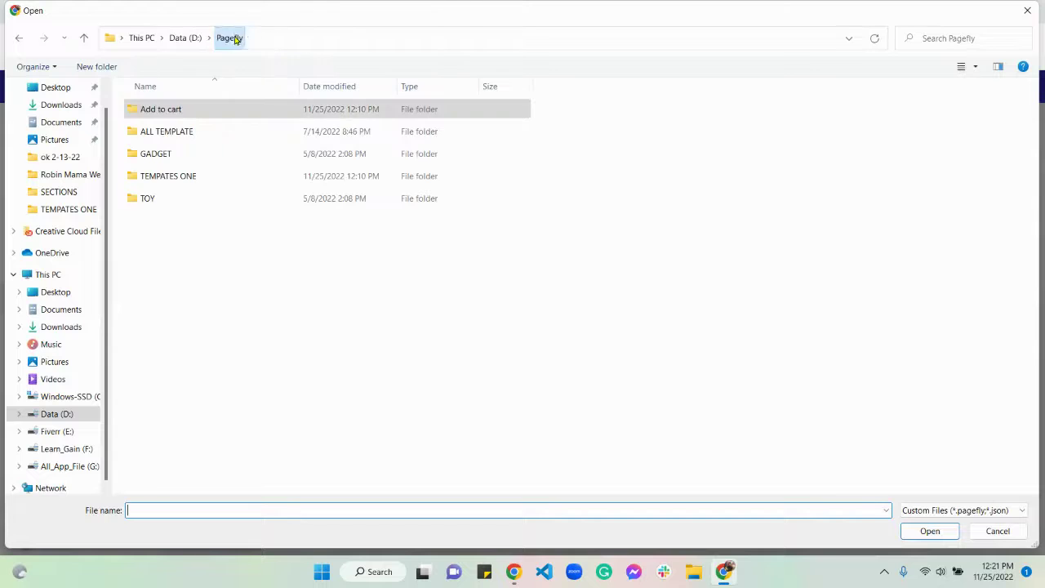
{"action": "double_click", "coordinate": [210, 110]}
{"action": "double_click", "coordinate": [210, 109]}
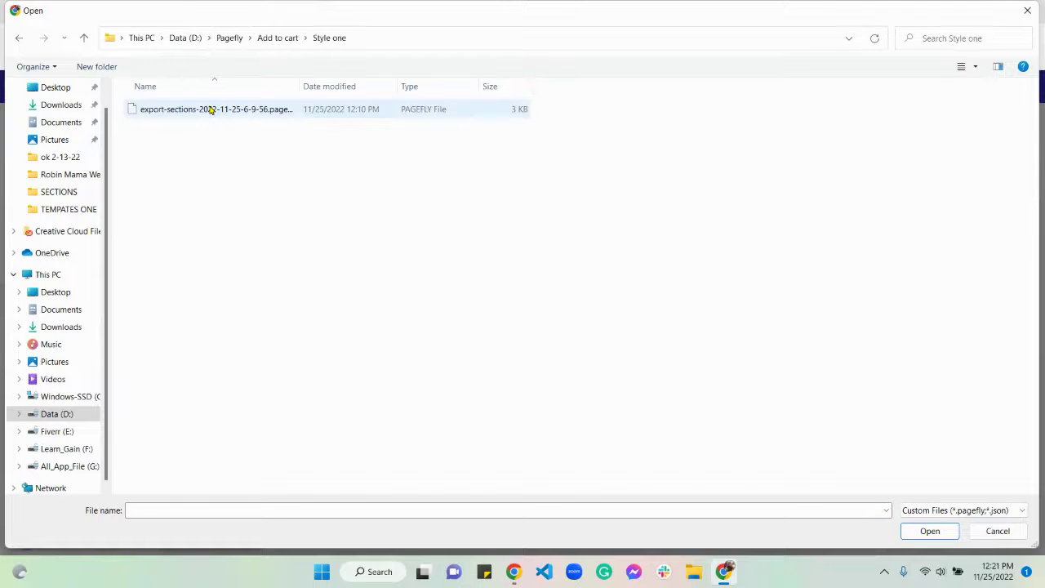
{"action": "left_click", "coordinate": [210, 109]}
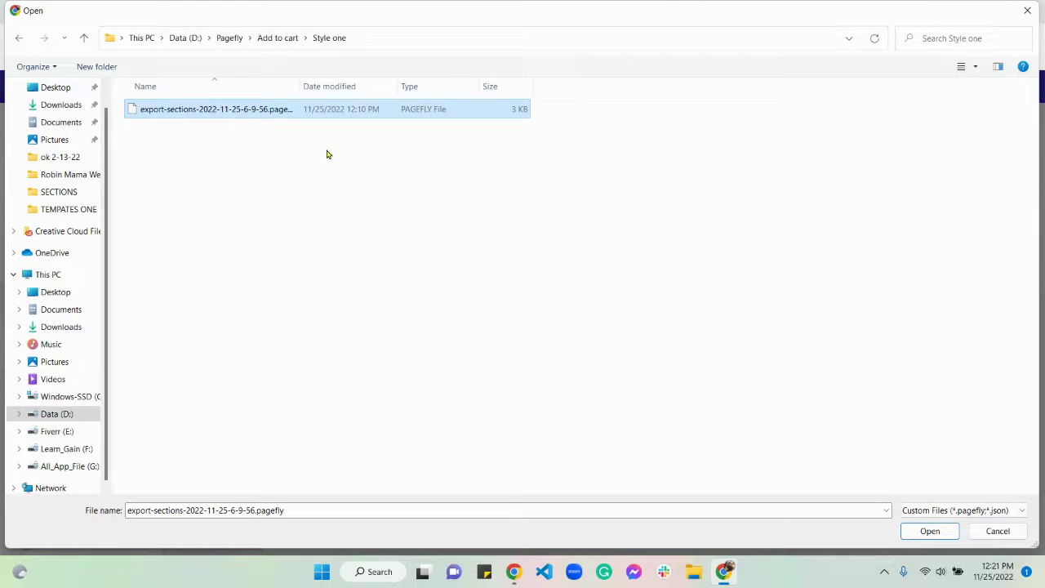
{"action": "left_click", "coordinate": [918, 531]}
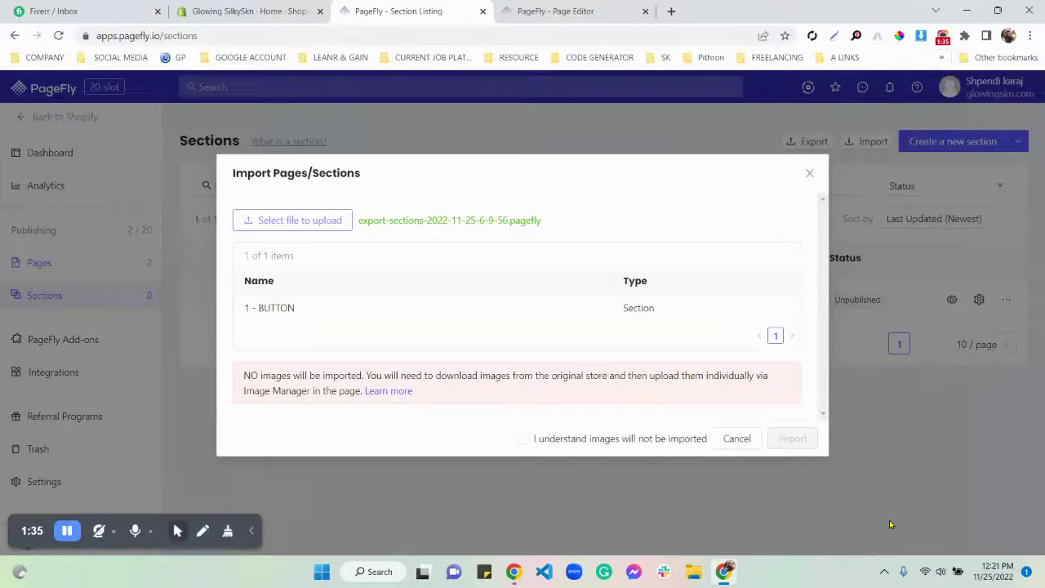
- Import the 1 - BUTTON section, acknowledging that images will not be imported, and publish it
{"action": "left_click", "coordinate": [523, 439]}
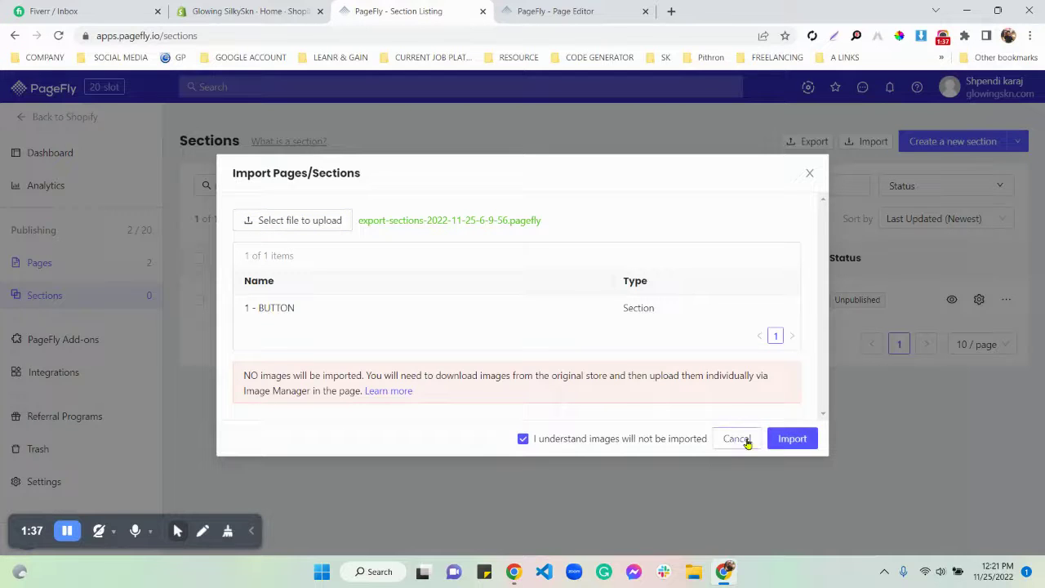
{"action": "left_click", "coordinate": [785, 441]}
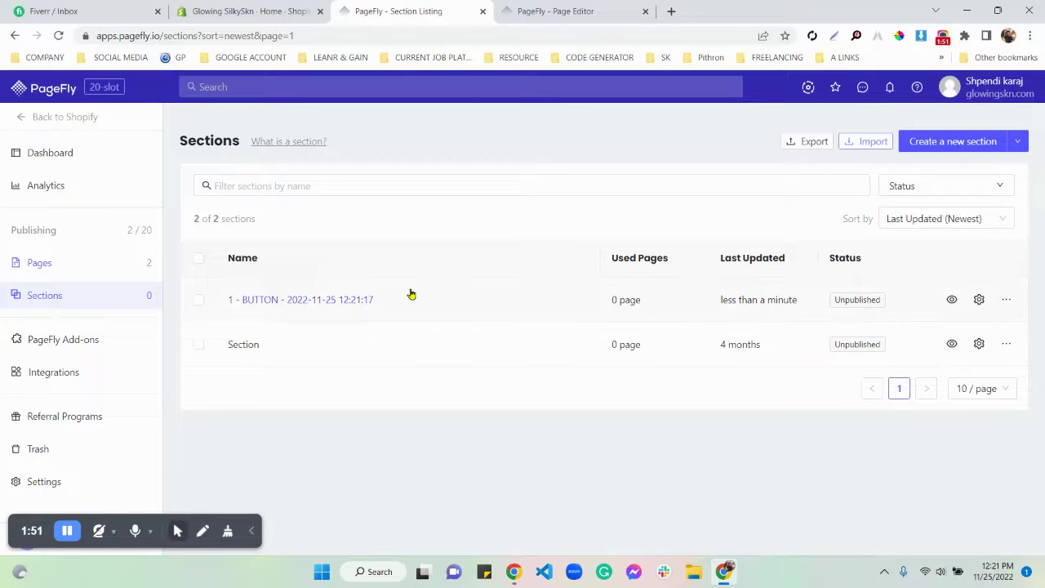
{"action": "left_click", "coordinate": [1006, 300]}
{"action": "left_click", "coordinate": [984, 351]}
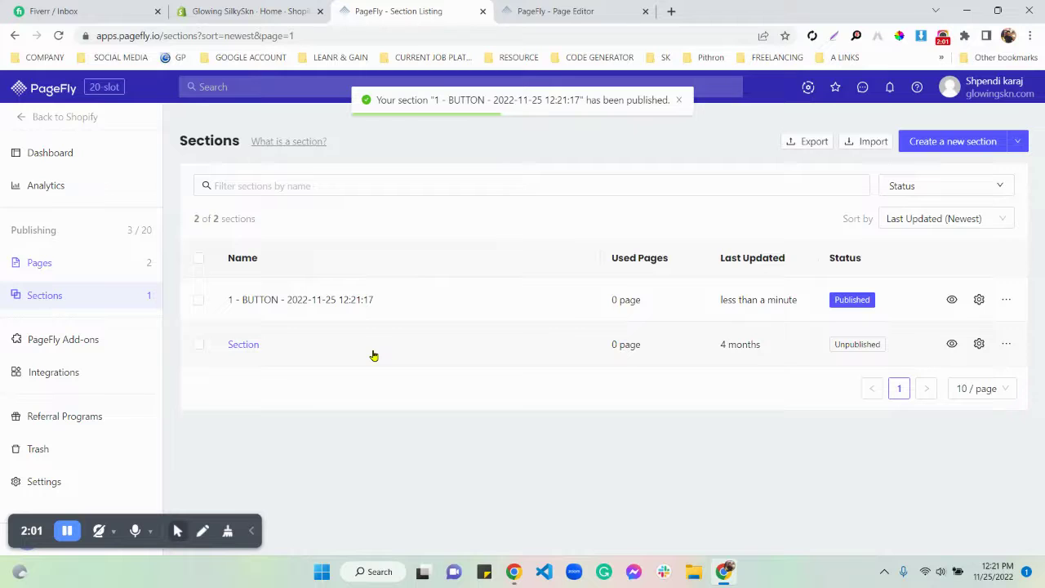
- Reopen the product page "1 - CubClub _ Dog Sprinkler Pad -Test" in the editor with the page outline hidden
{"action": "mouse_move", "coordinate": [123, 267]}
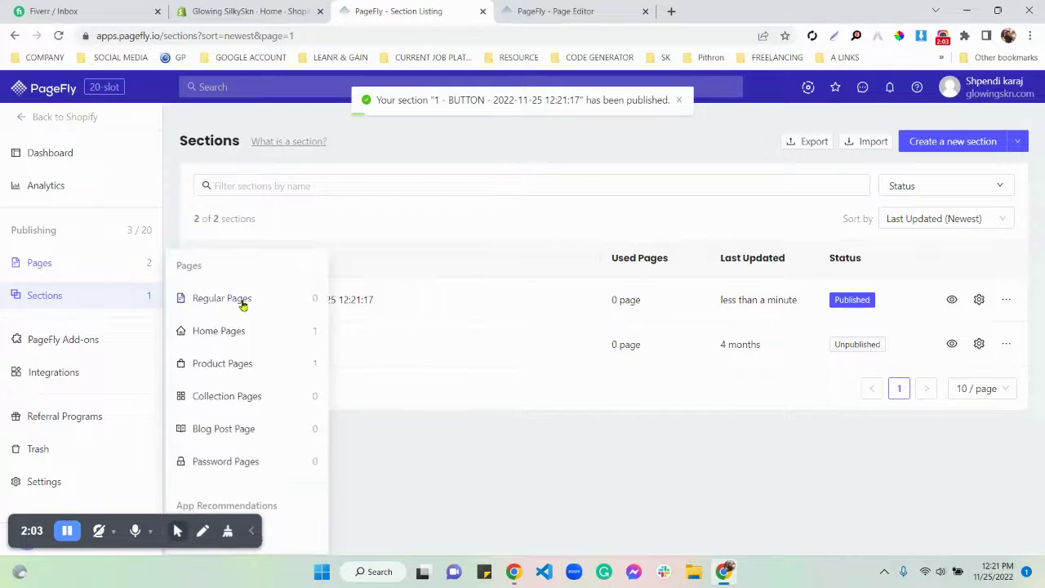
{"action": "left_click", "coordinate": [257, 367]}
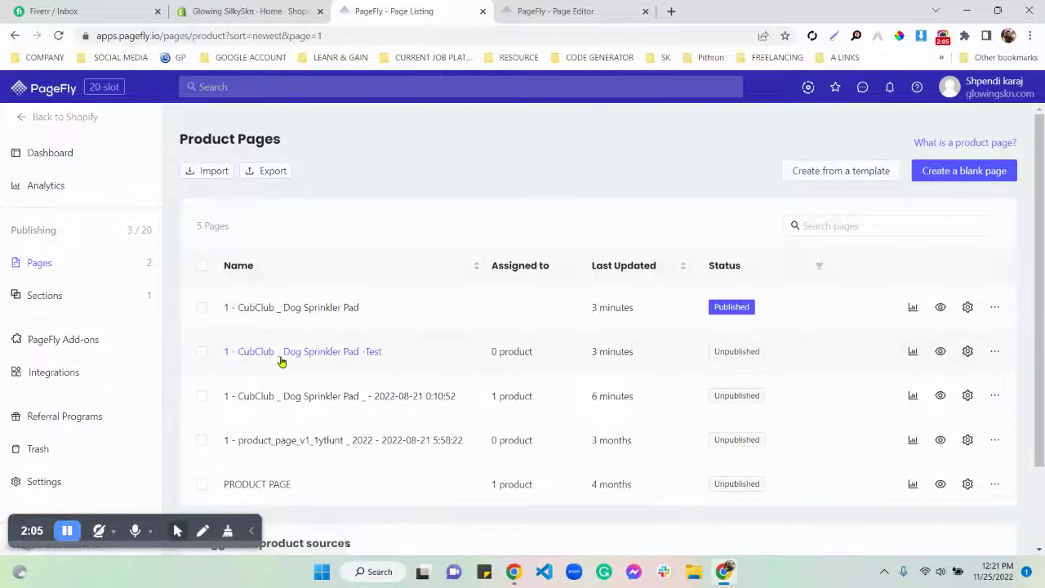
{"action": "left_click", "coordinate": [280, 366]}
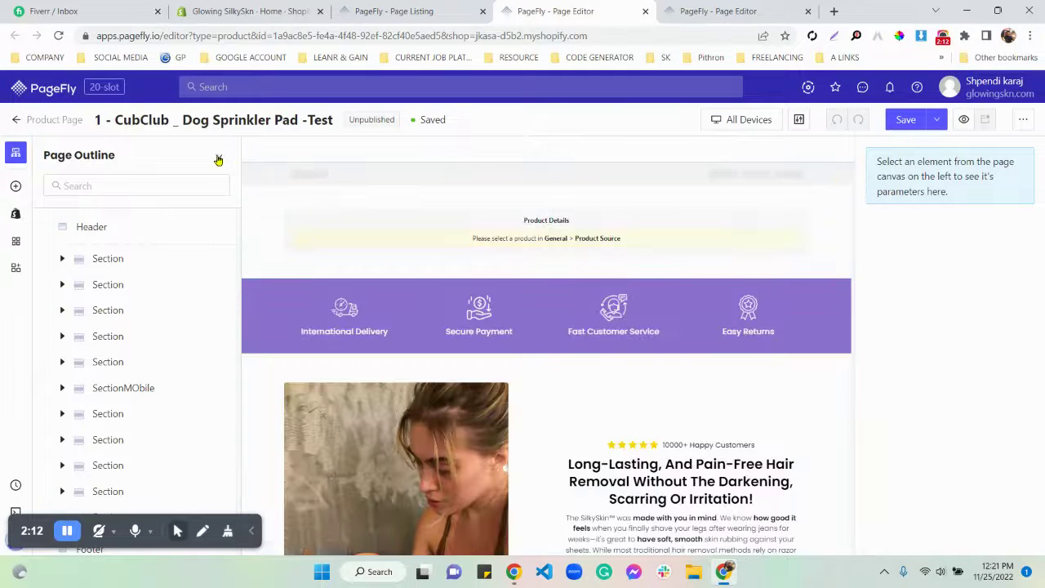
{"action": "left_click", "coordinate": [219, 159]}
{"action": "scroll", "coordinate": [237, 285], "scroll_direction": "down", "scroll_amount": 20}
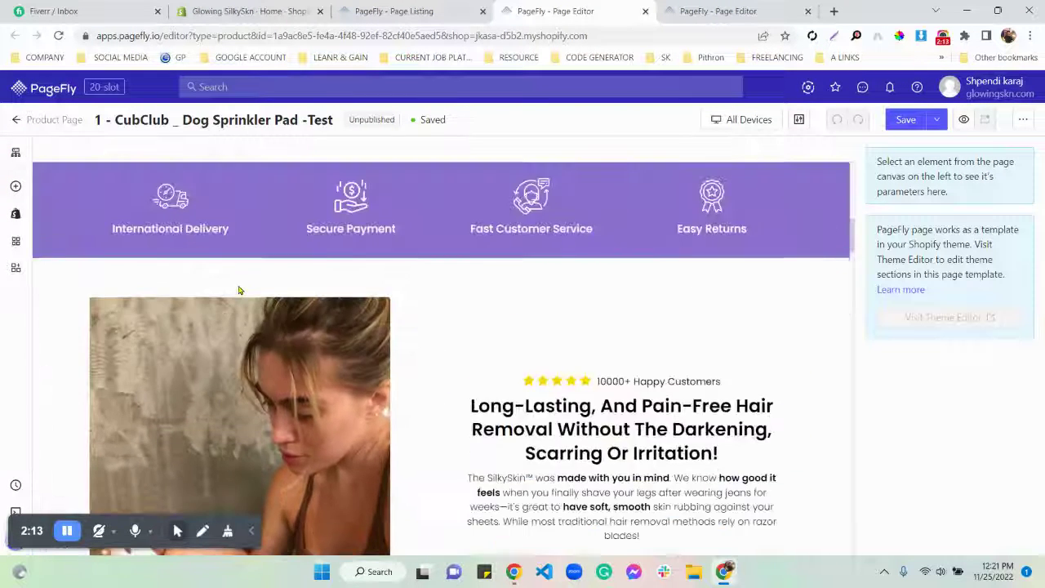
{"action": "scroll", "coordinate": [306, 269], "scroll_direction": "down", "scroll_amount": 15}
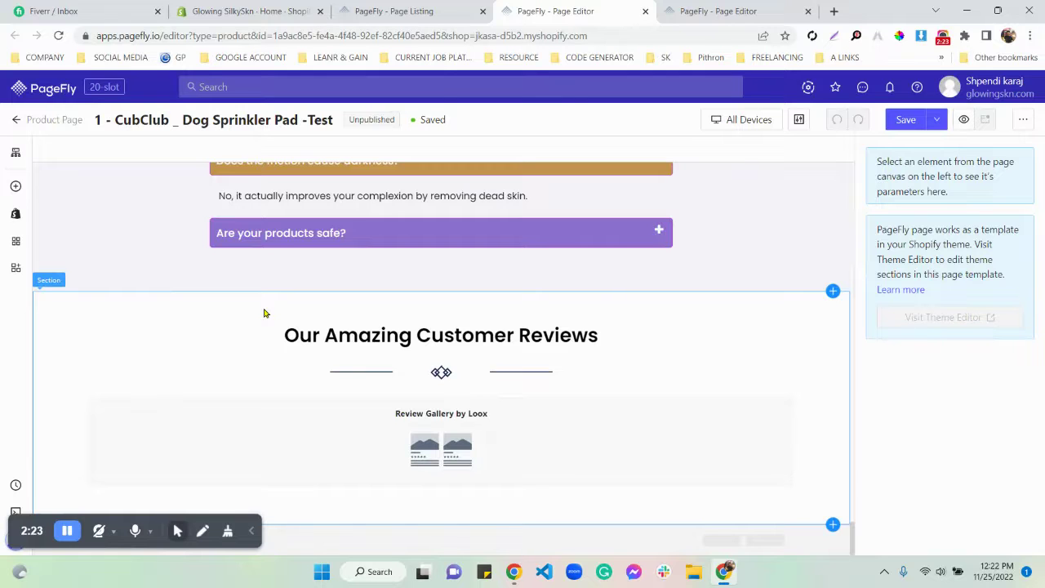
- Insert the saved 1 - BUTTON section directly below the "Our Amazing Customer Reviews" section
{"action": "left_click", "coordinate": [264, 312]}
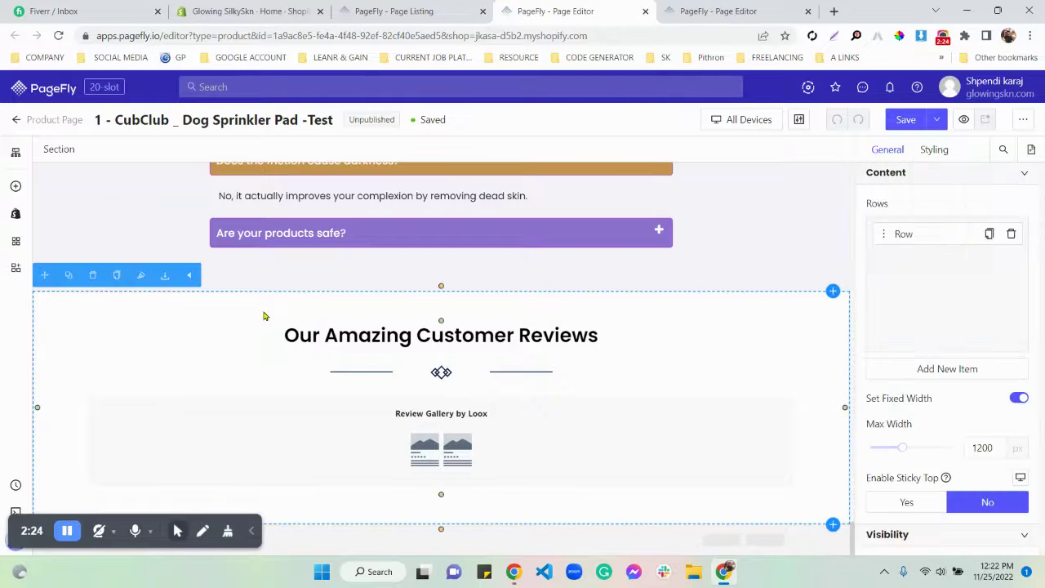
{"action": "left_click", "coordinate": [828, 529]}
{"action": "left_click", "coordinate": [828, 476]}
{"action": "left_click", "coordinate": [831, 523]}
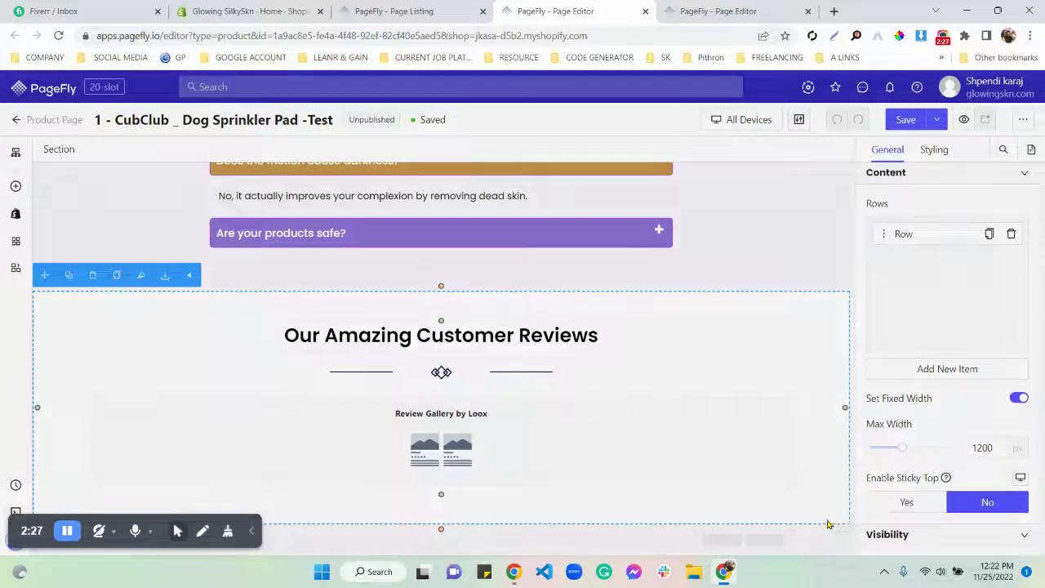
{"action": "left_click", "coordinate": [178, 166]}
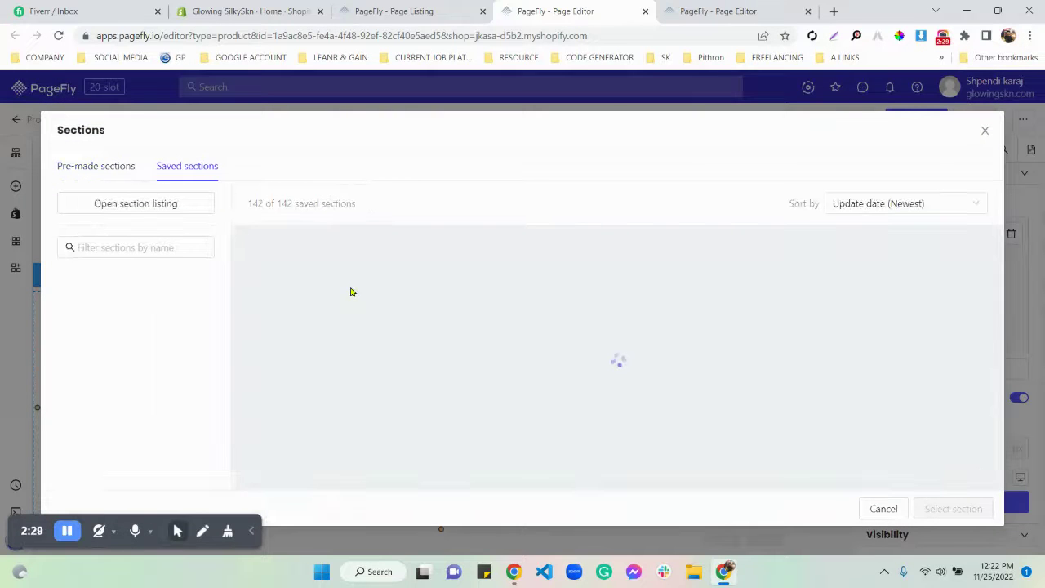
{"action": "left_click", "coordinate": [399, 307]}
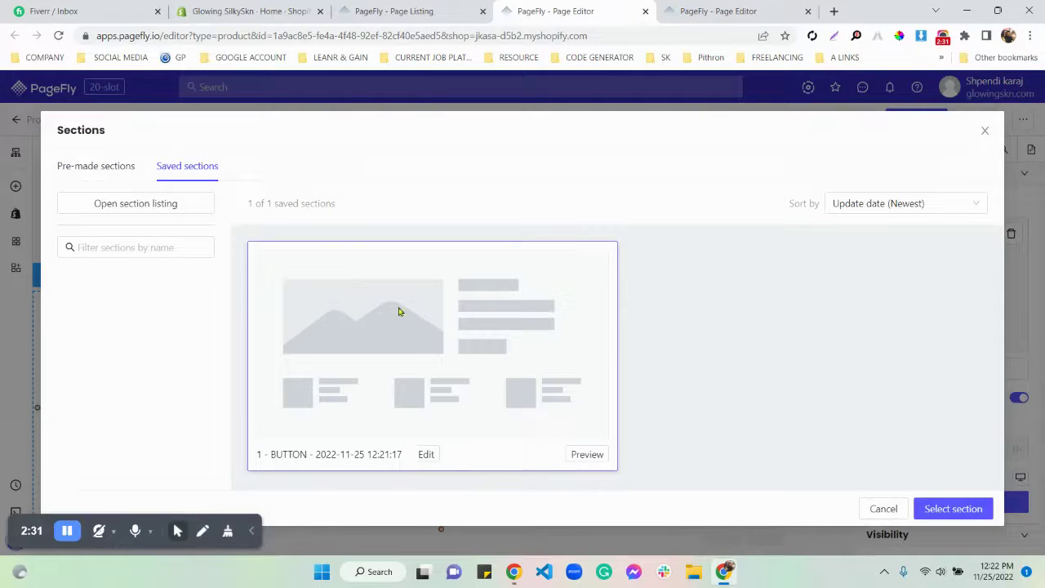
{"action": "left_click", "coordinate": [923, 509]}
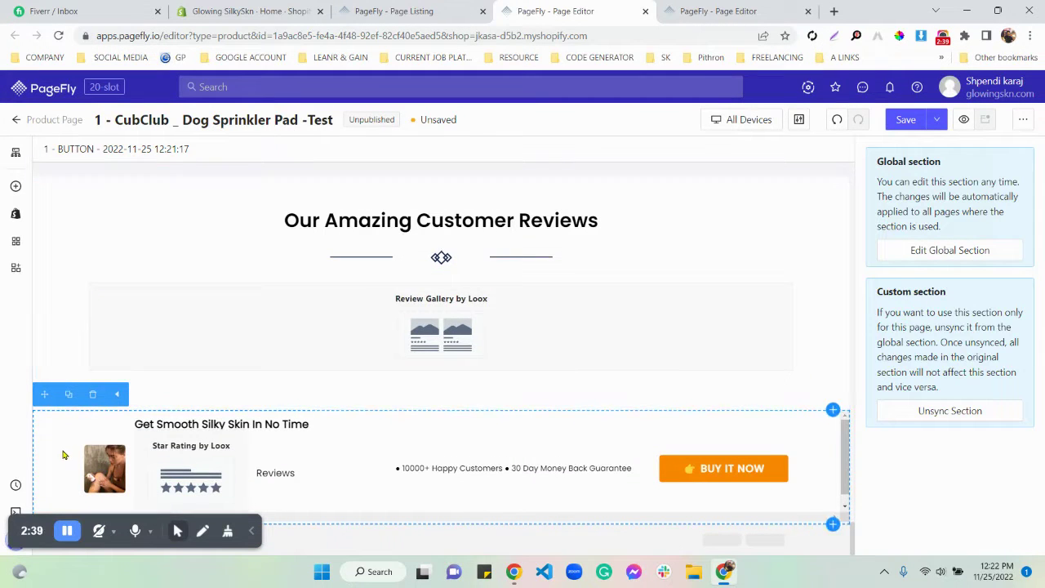
- Save the product page and open its preview
{"action": "left_click", "coordinate": [899, 121]}
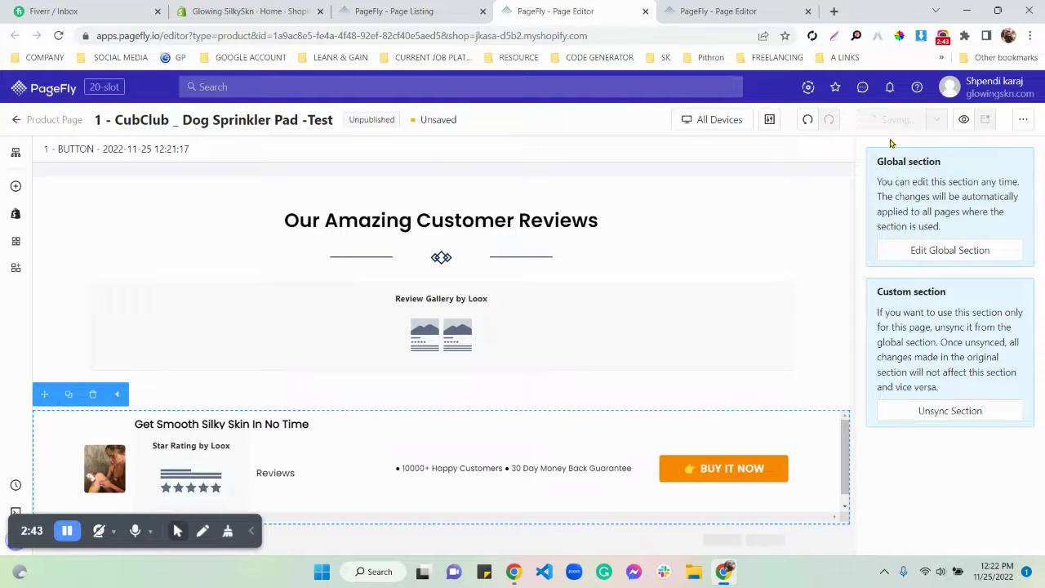
{"action": "left_click", "coordinate": [963, 120]}
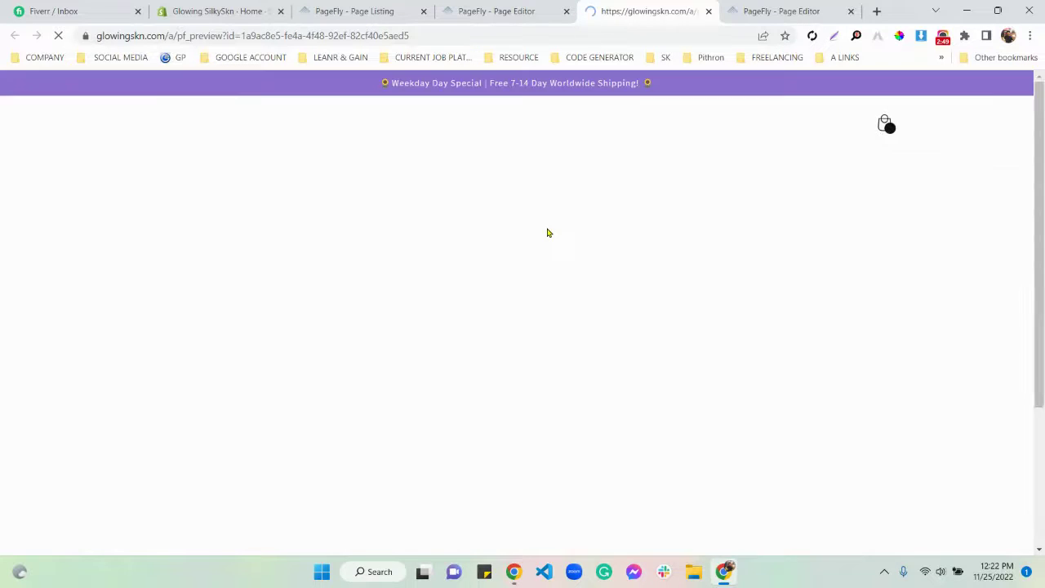
- Check the product page preview down to the footer for the inserted button section
{"action": "scroll", "coordinate": [546, 233], "scroll_direction": "down", "scroll_amount": 15}
{"action": "scroll", "coordinate": [524, 256], "scroll_direction": "down", "scroll_amount": 15}
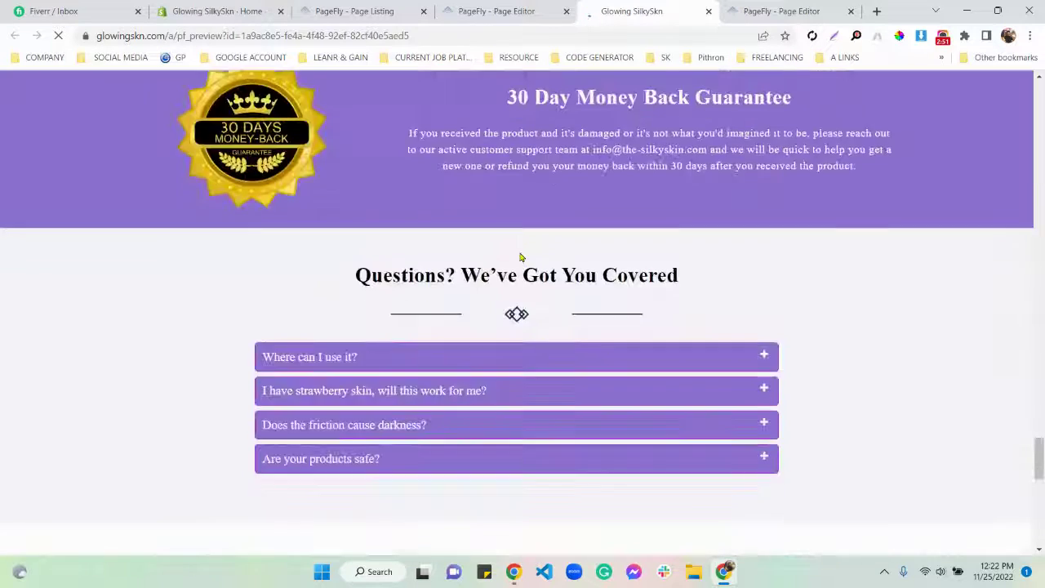
{"action": "scroll", "coordinate": [512, 263], "scroll_direction": "down", "scroll_amount": 15}
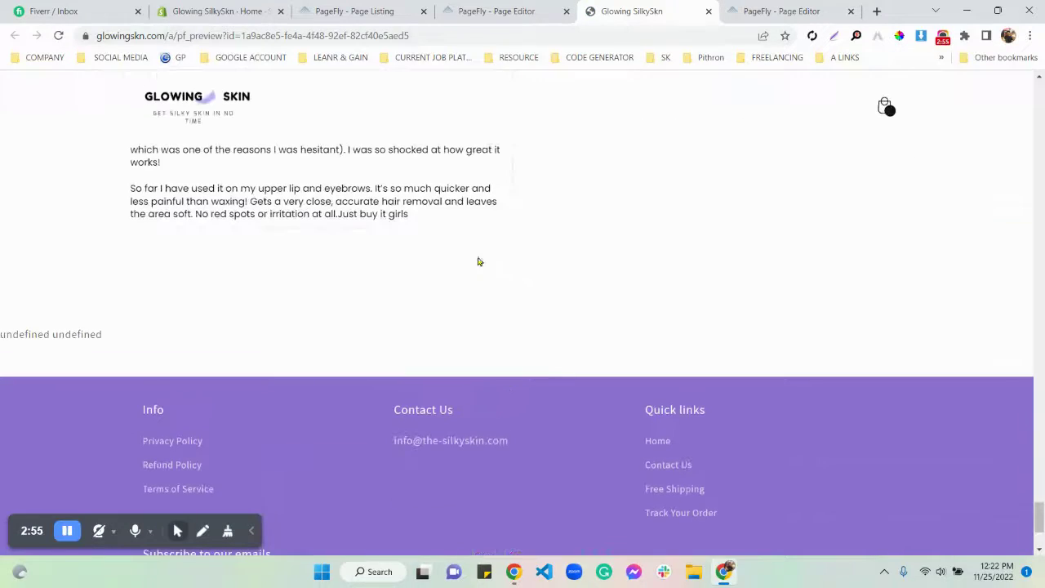
- Return to the page editor, unsync the 1 - BUTTON section from its global section, and save the page
{"action": "left_click", "coordinate": [480, 11]}
{"action": "left_click", "coordinate": [911, 419]}
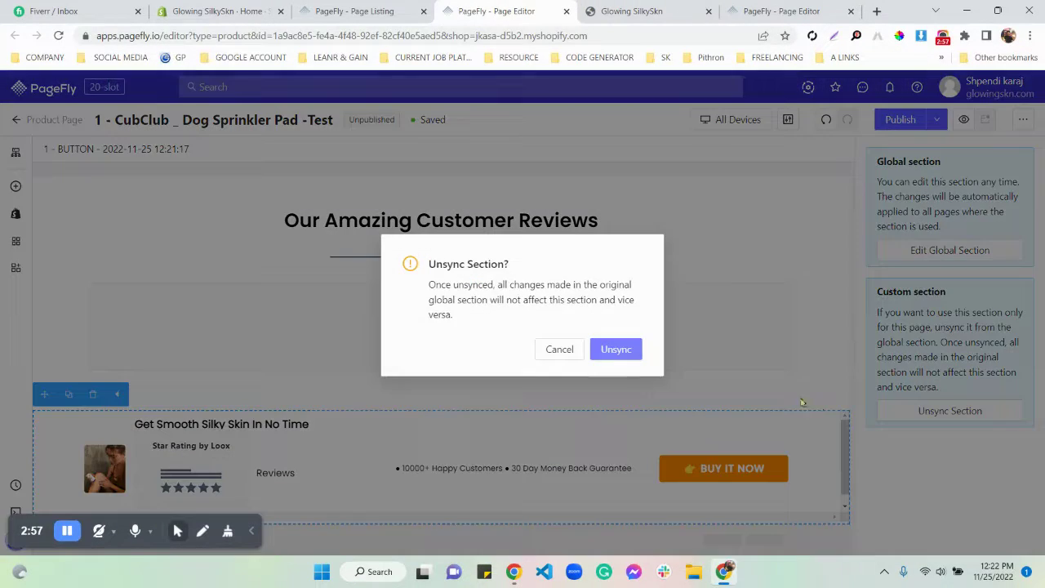
{"action": "left_click", "coordinate": [612, 350]}
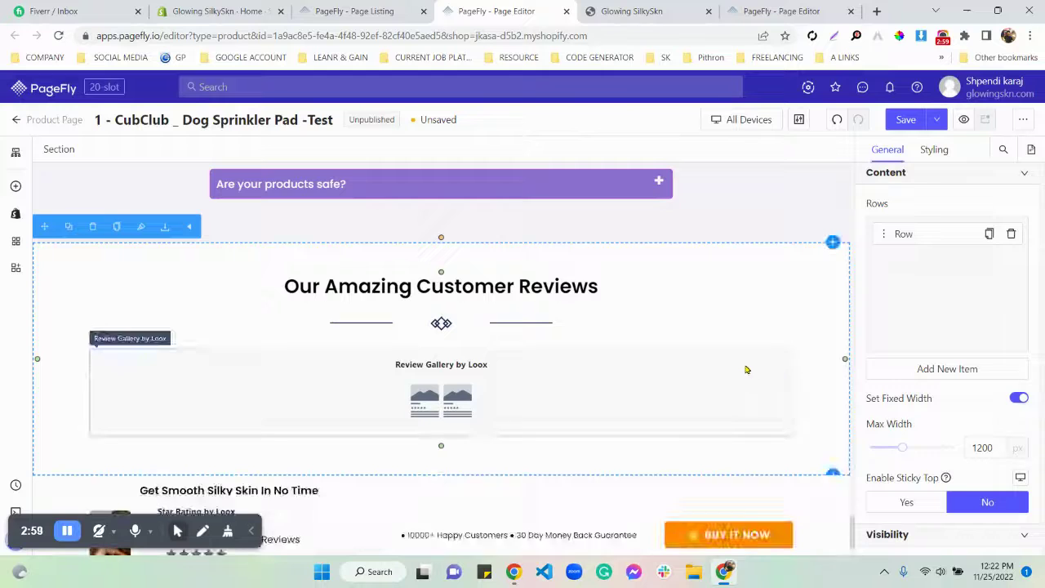
{"action": "left_click", "coordinate": [902, 120]}
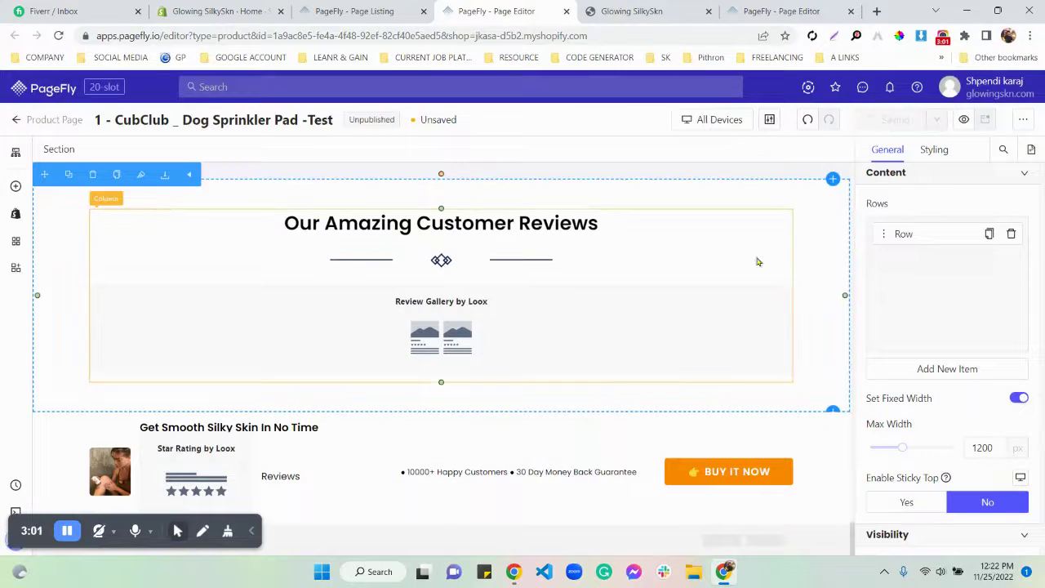
- Examine the custom CSS code in the advanced styling of the button section below the customer reviews
{"action": "left_click", "coordinate": [832, 418]}
{"action": "scroll", "coordinate": [1018, 294], "scroll_direction": "down", "scroll_amount": 4}
{"action": "left_click", "coordinate": [932, 149]}
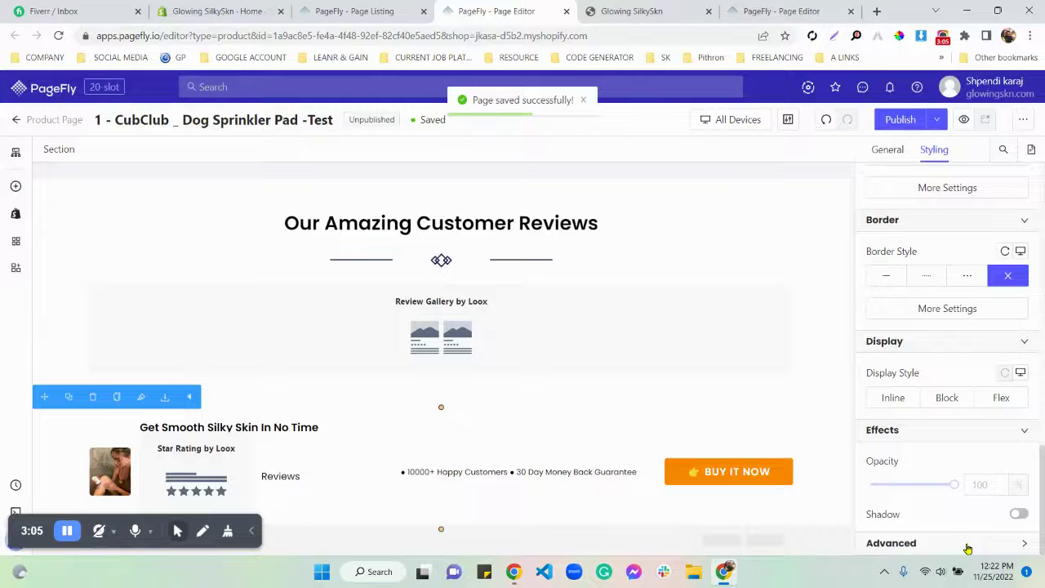
{"action": "scroll", "coordinate": [964, 531], "scroll_direction": "down", "scroll_amount": 3}
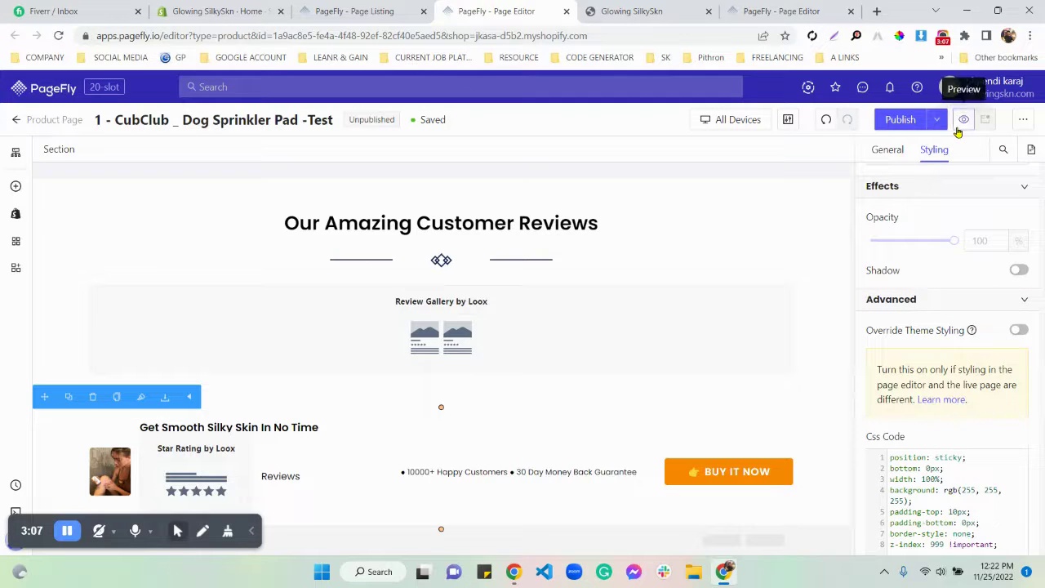
- Preview the saved product page and check the sticky BUY IT NOW bar along the full page length
{"action": "left_click", "coordinate": [961, 124]}
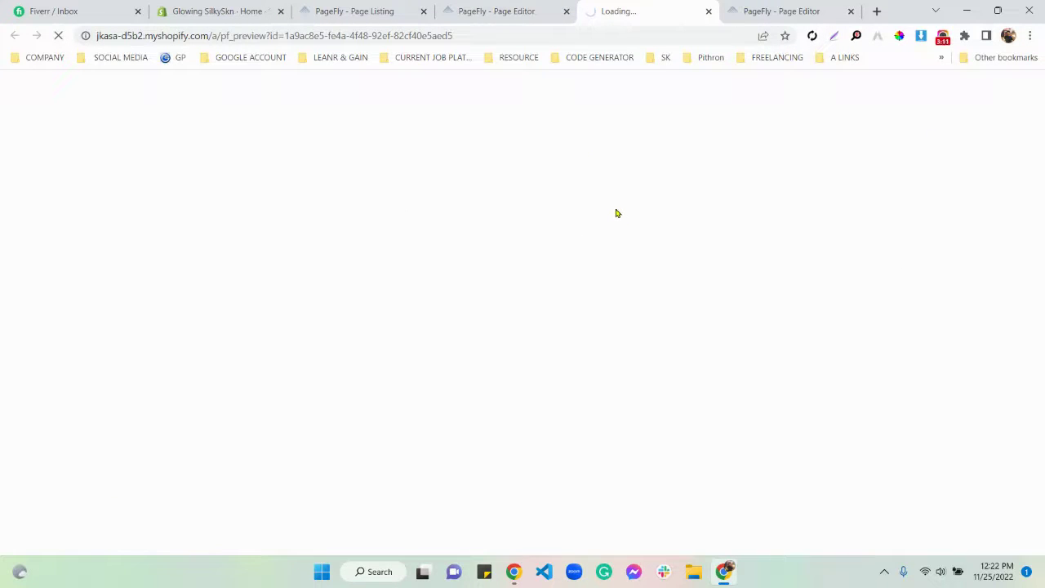
{"action": "scroll", "coordinate": [615, 215], "scroll_direction": "down", "scroll_amount": 15}
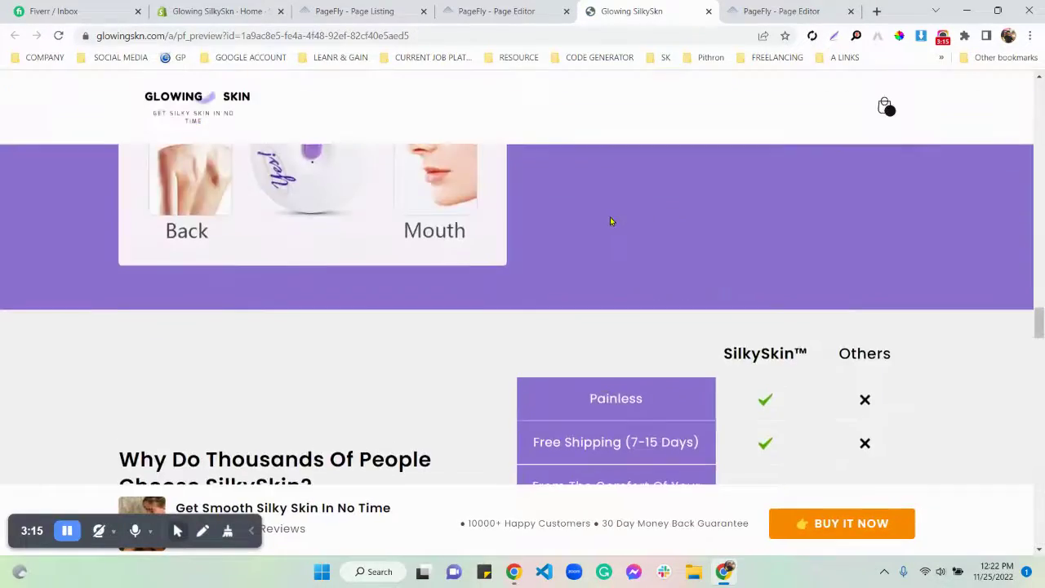
{"action": "scroll", "coordinate": [610, 216], "scroll_direction": "down", "scroll_amount": 10}
{"action": "scroll", "coordinate": [608, 227], "scroll_direction": "down", "scroll_amount": 5}
{"action": "scroll", "coordinate": [604, 244], "scroll_direction": "up", "scroll_amount": 15}
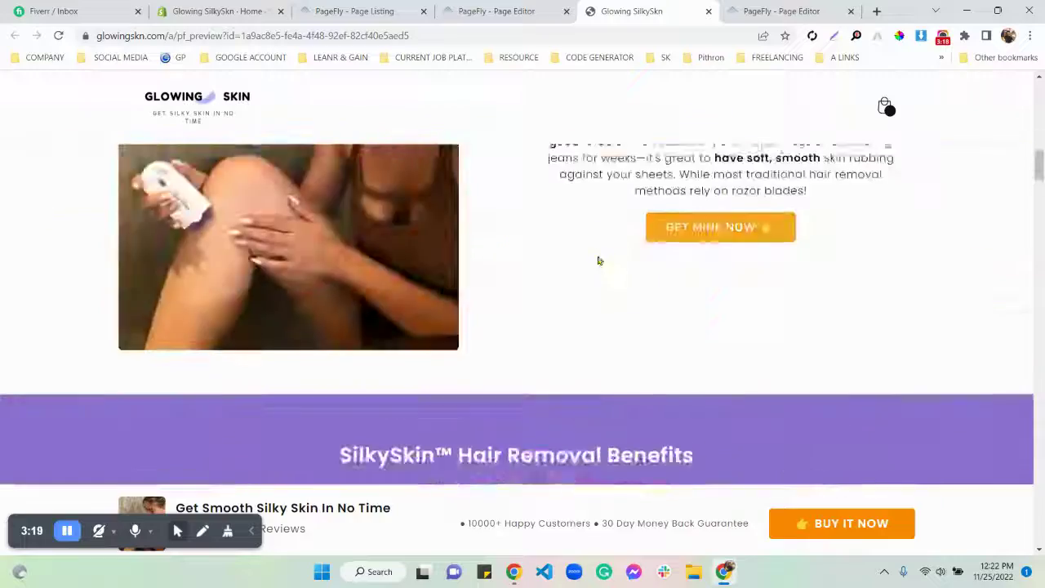
{"action": "scroll", "coordinate": [597, 260], "scroll_direction": "up", "scroll_amount": 10}
{"action": "scroll", "coordinate": [596, 260], "scroll_direction": "down", "scroll_amount": 20}
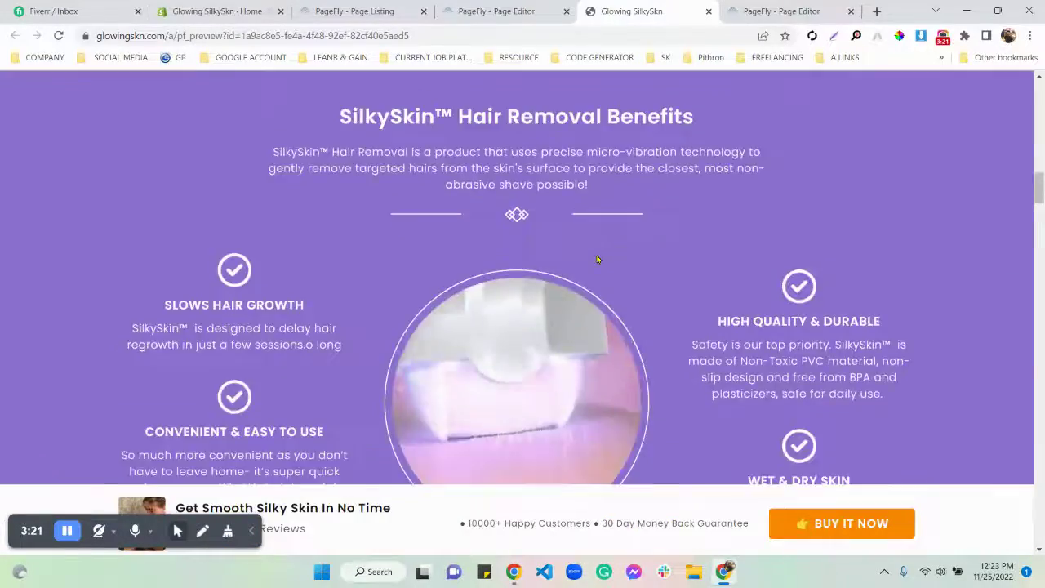
{"action": "scroll", "coordinate": [592, 257], "scroll_direction": "down", "scroll_amount": 10}
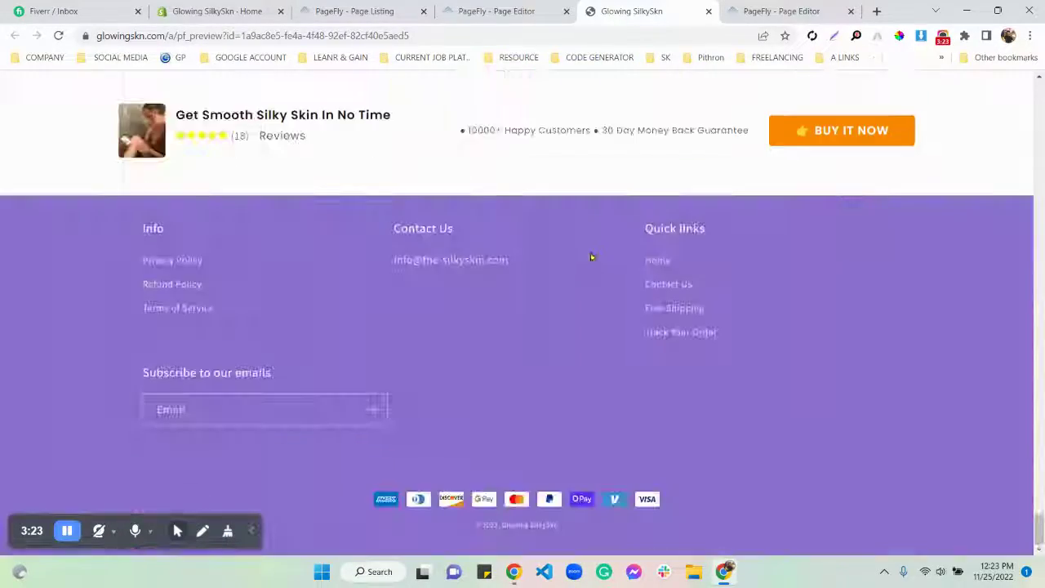
- Review the product page's custom CSS and JavaScript in the editor, leaving the code unchanged
{"action": "left_click", "coordinate": [497, 12]}
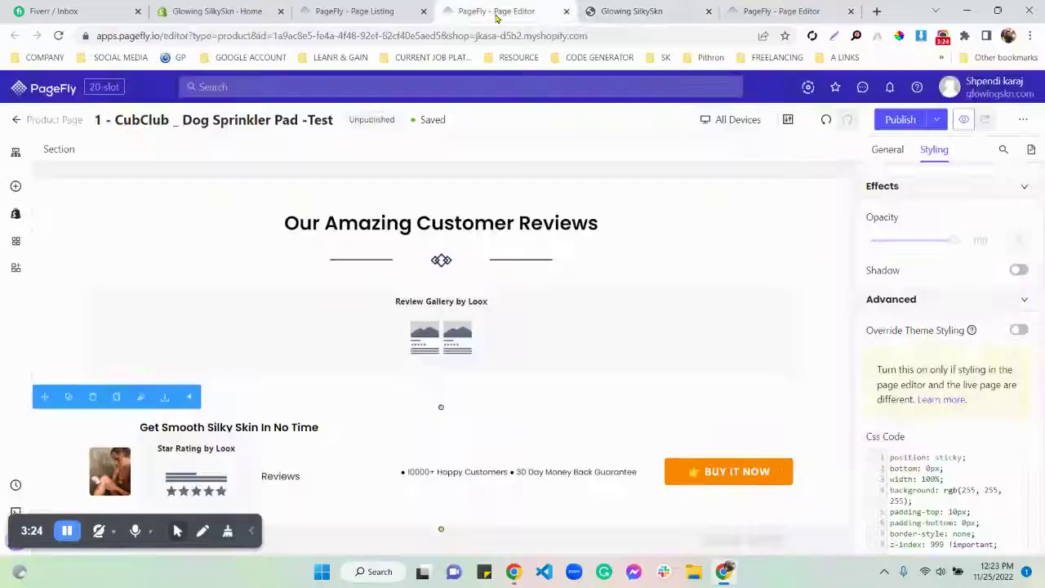
{"action": "left_click", "coordinate": [15, 512]}
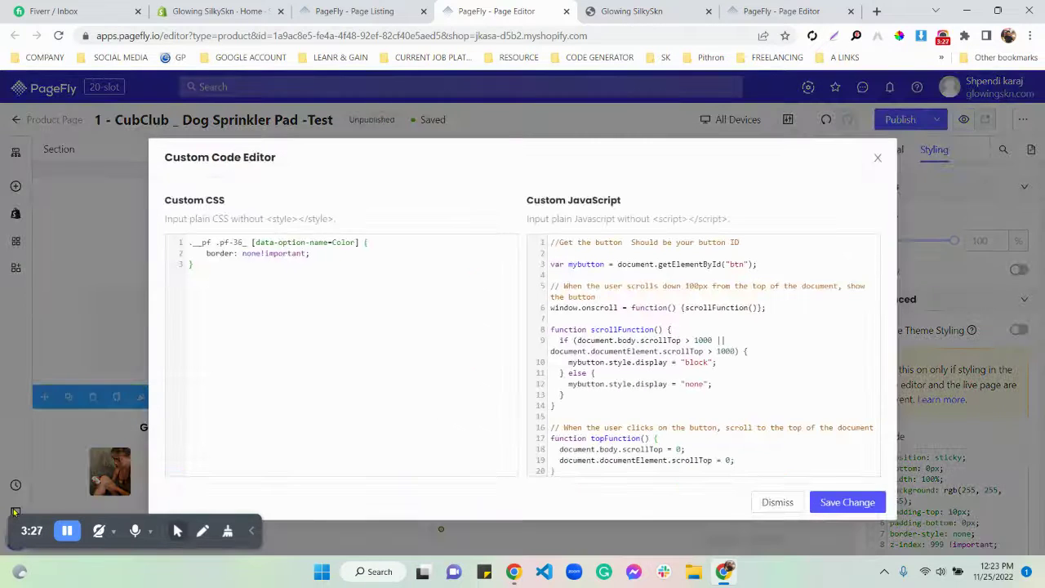
{"action": "left_click", "coordinate": [15, 512]}
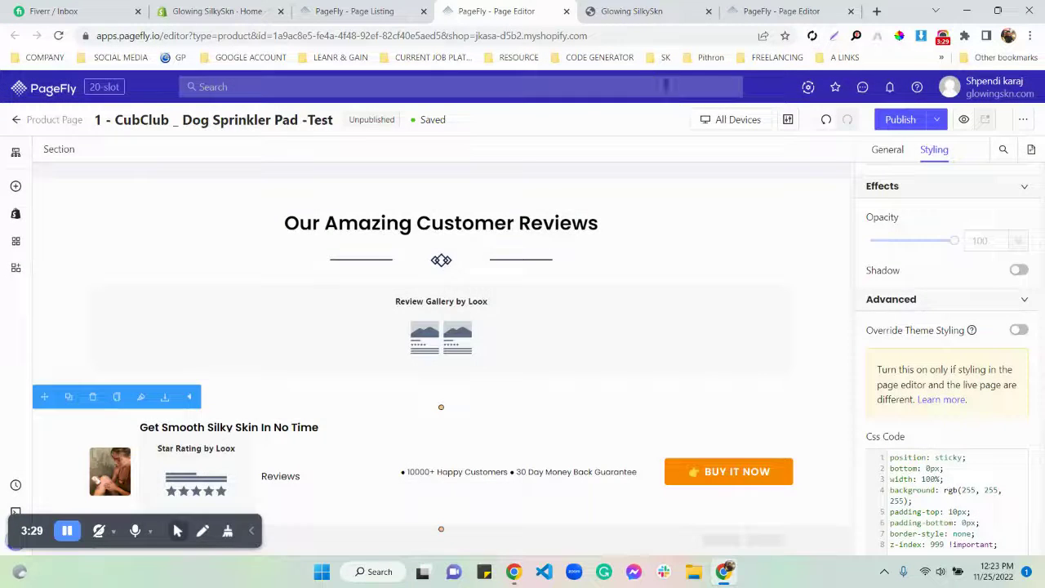
- Recheck in the preview where along the page the sticky BUY IT NOW bar shows and hides
{"action": "left_click", "coordinate": [631, 11]}
{"action": "scroll", "coordinate": [604, 388], "scroll_direction": "up", "scroll_amount": 5}
{"action": "scroll", "coordinate": [599, 391], "scroll_direction": "up", "scroll_amount": 15}
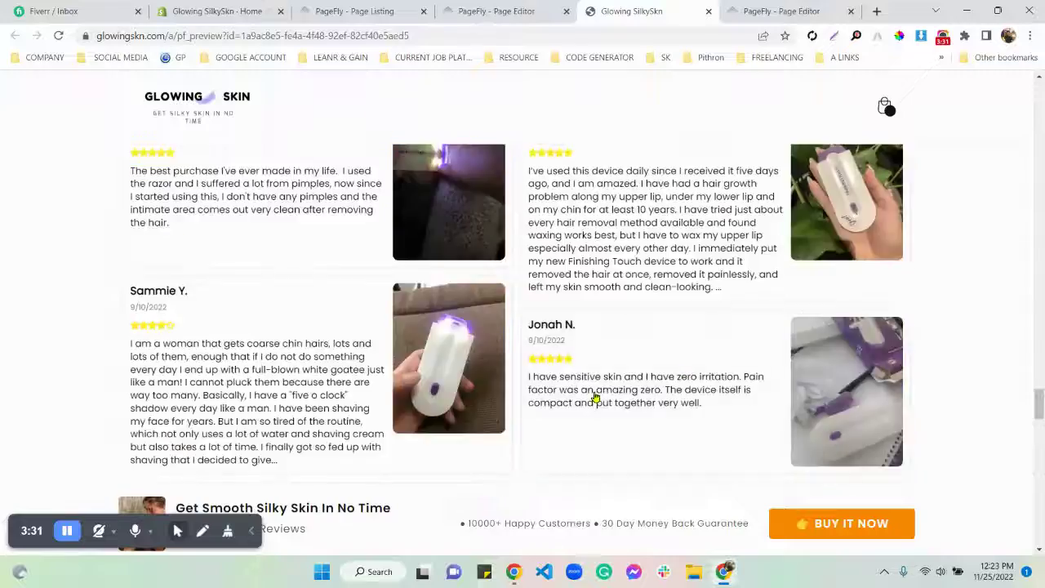
{"action": "scroll", "coordinate": [585, 410], "scroll_direction": "down", "scroll_amount": 15}
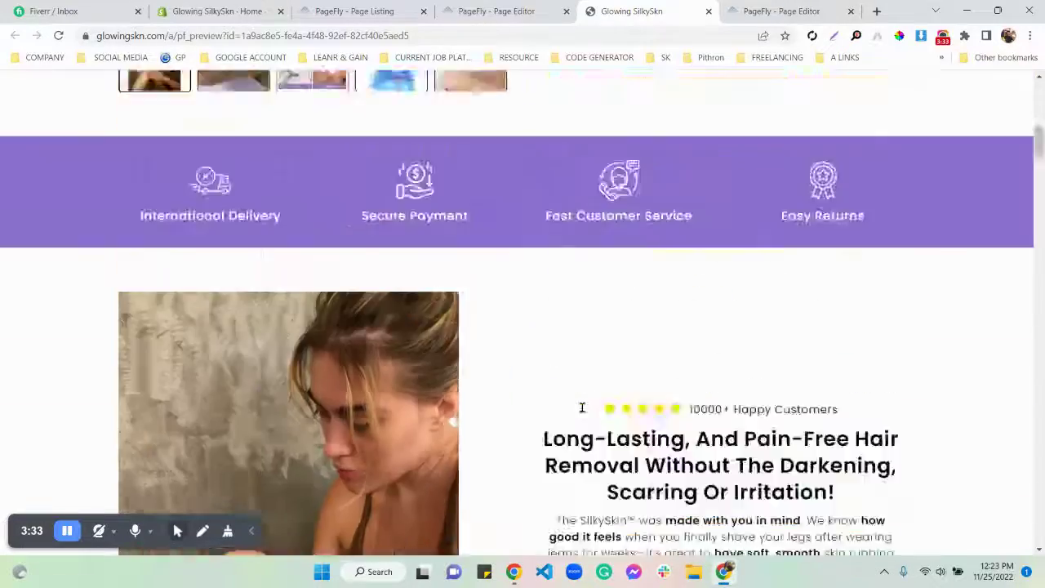
{"action": "scroll", "coordinate": [582, 410], "scroll_direction": "down", "scroll_amount": 5}
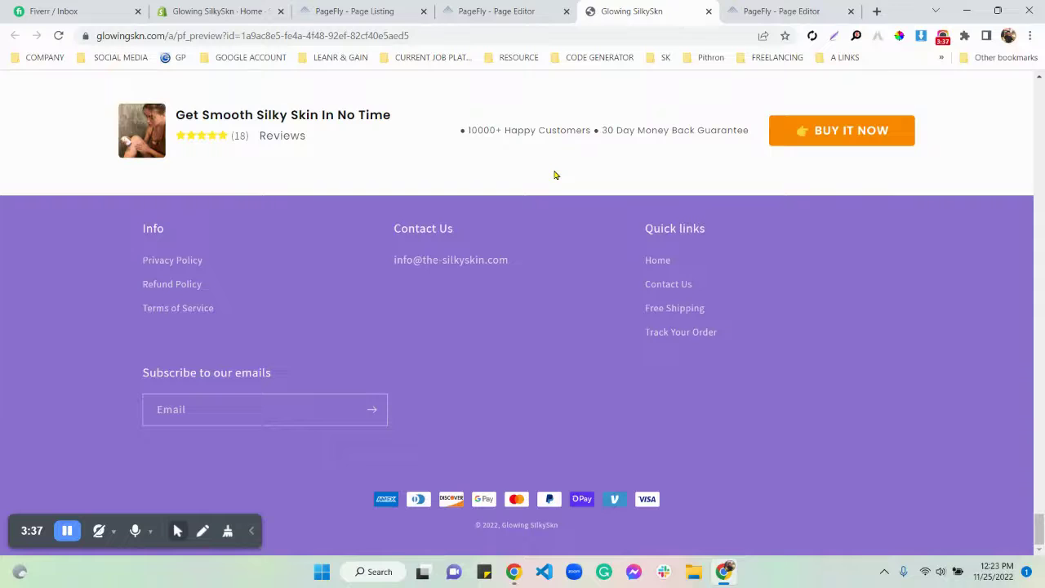
- Open the Pagefly-Sticky-Button repository on GitHub in a new browser tab
{"action": "left_click", "coordinate": [877, 10]}
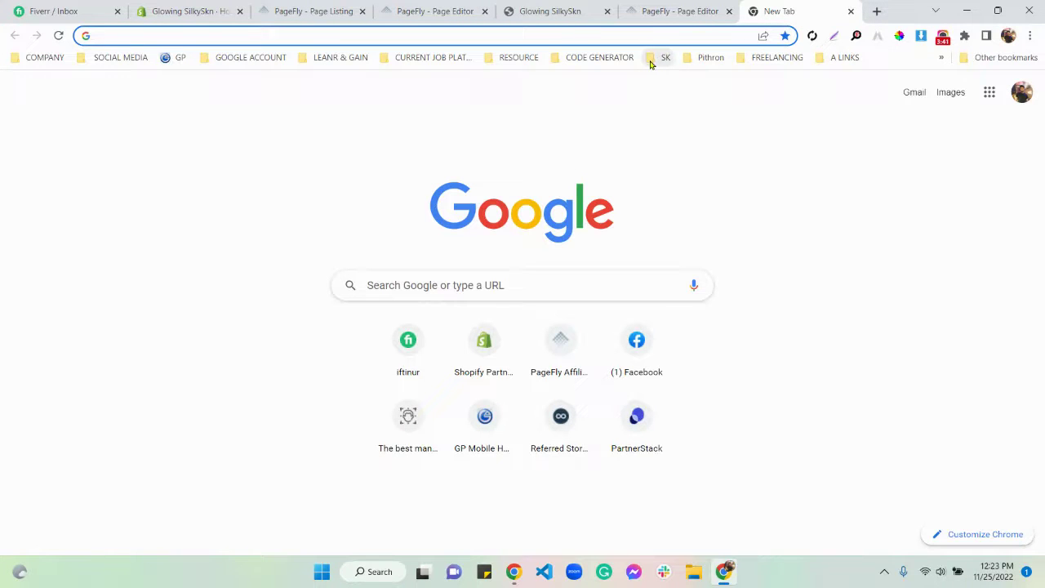
{"action": "type", "text": "g"}
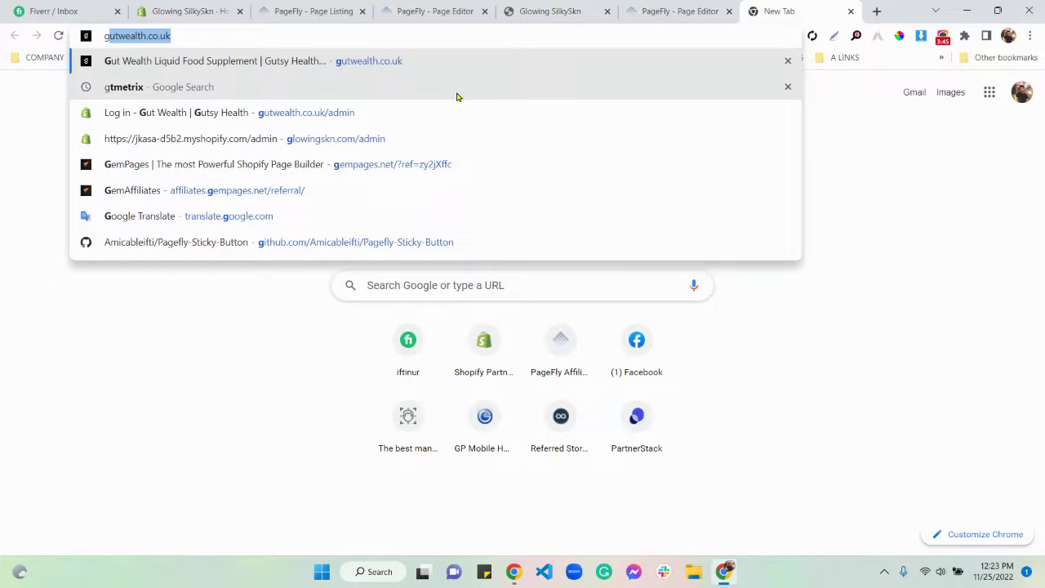
{"action": "left_click", "coordinate": [408, 242]}
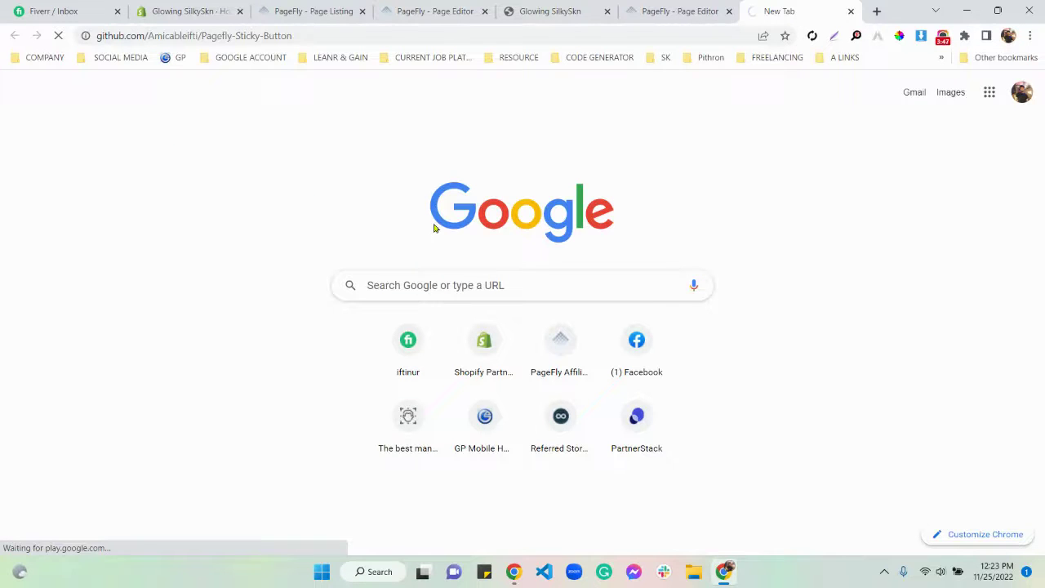
- Close the old preview and the duplicate page editor tab, and reopen the product page preview from the remaining editor
{"action": "left_click", "coordinate": [666, 13]}
{"action": "left_click", "coordinate": [540, 13]}
{"action": "left_click", "coordinate": [665, 13]}
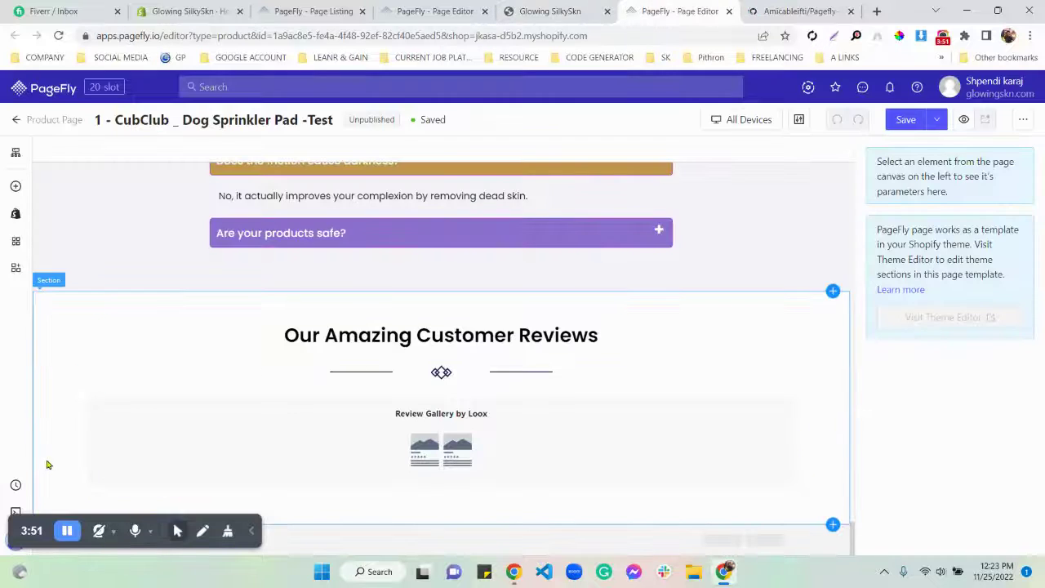
{"action": "left_click", "coordinate": [563, 11]}
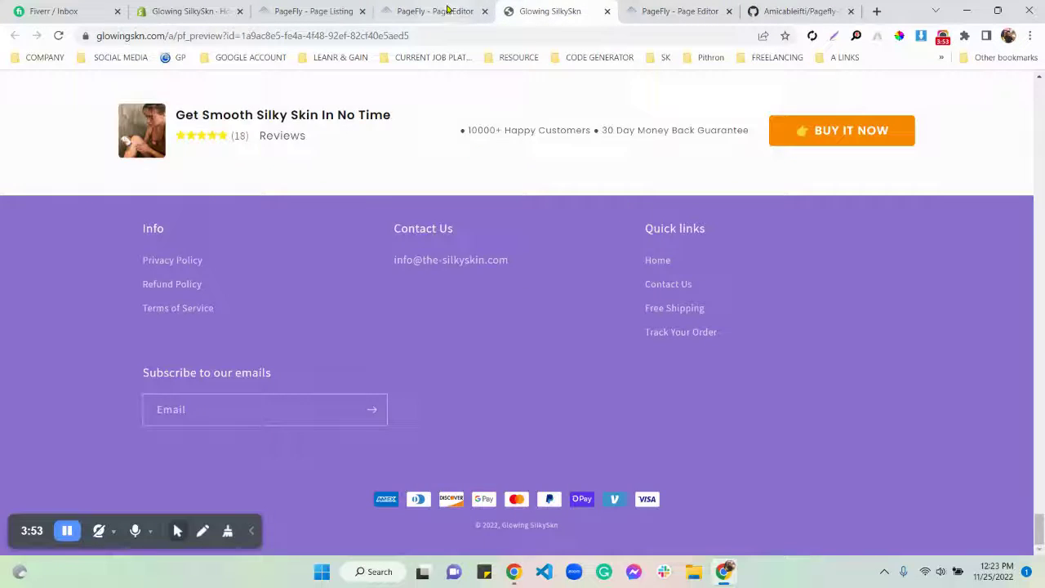
{"action": "left_click", "coordinate": [447, 9]}
{"action": "left_click", "coordinate": [607, 11]}
{"action": "left_click", "coordinate": [609, 12]}
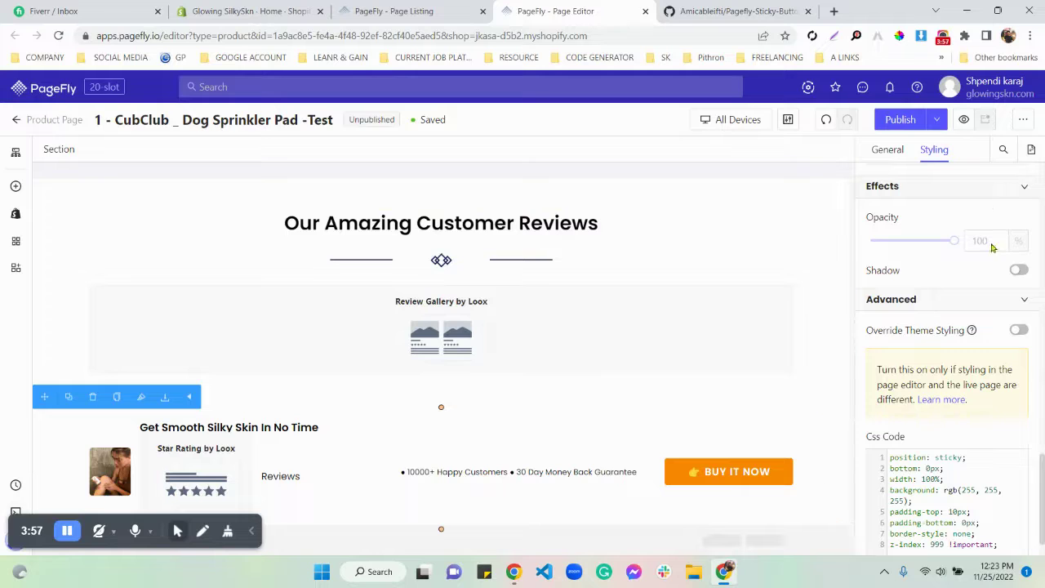
{"action": "left_click", "coordinate": [963, 119]}
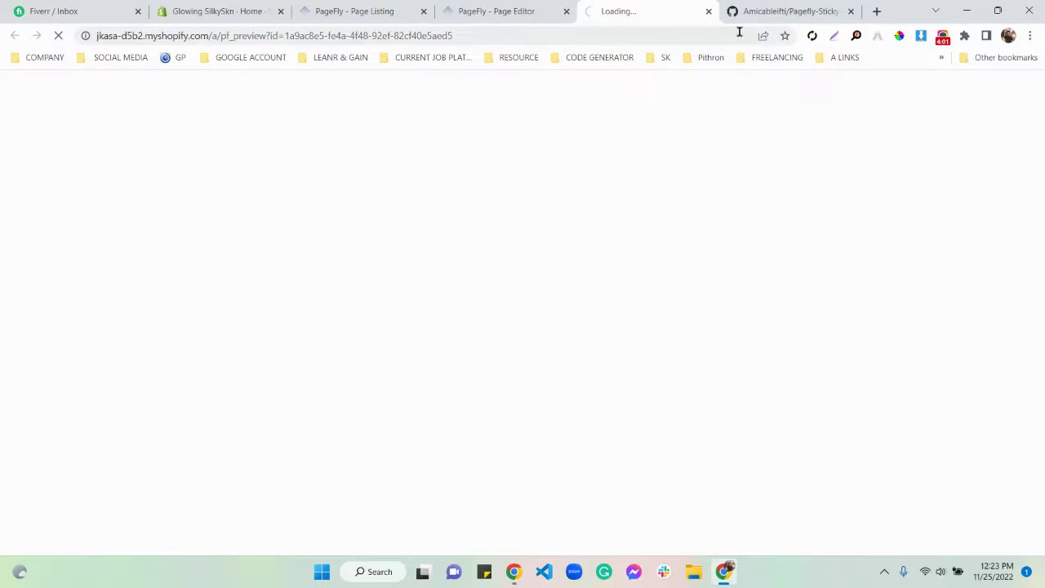
- Open the CODE file in the Pagefly-Sticky-Button repository and read through its button CSS, section CSS and JavaScript
{"action": "left_click", "coordinate": [759, 10]}
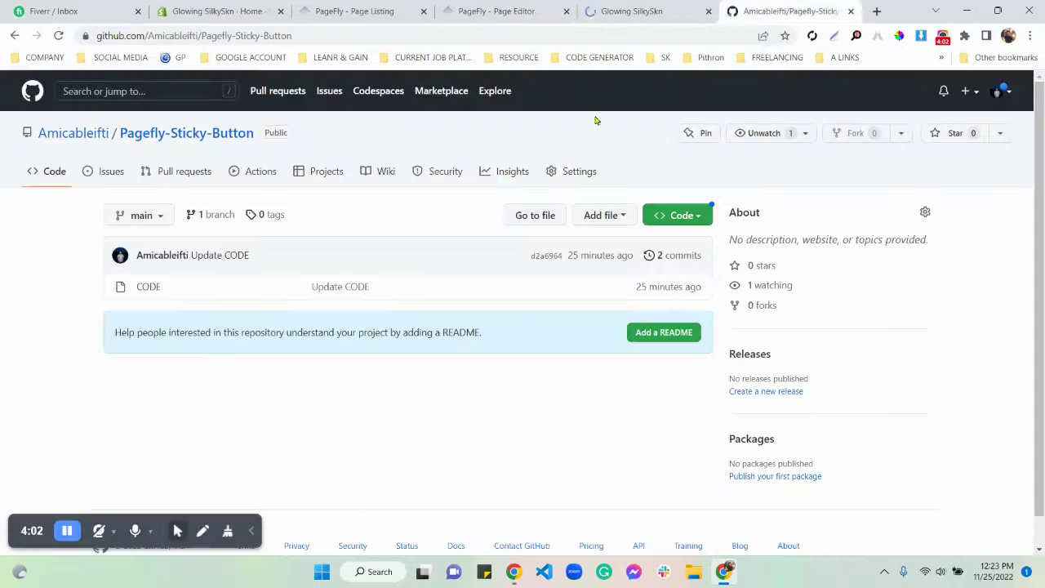
{"action": "left_click", "coordinate": [147, 292]}
{"action": "scroll", "coordinate": [188, 311], "scroll_direction": "down", "scroll_amount": 4}
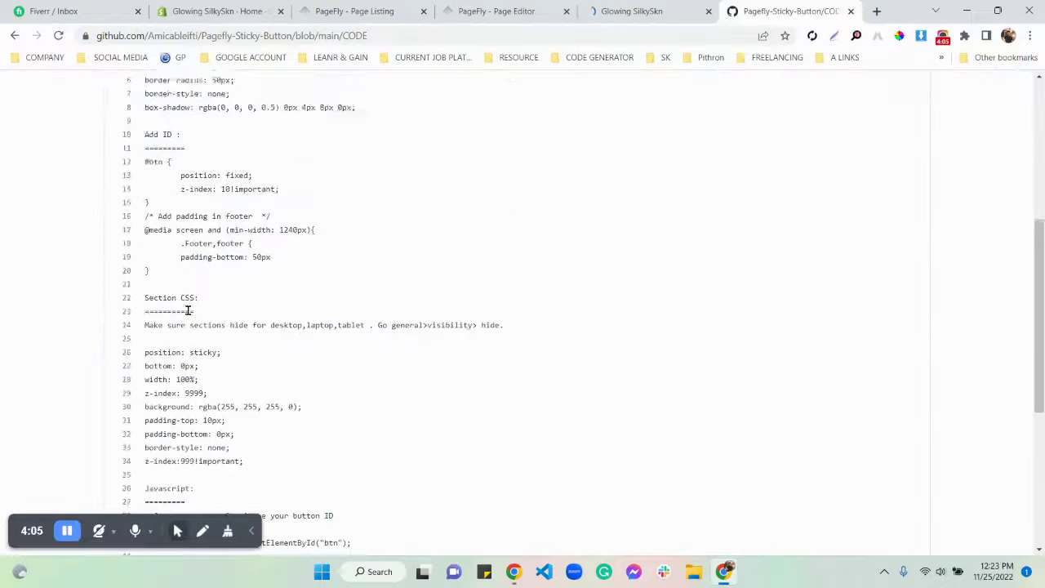
{"action": "scroll", "coordinate": [188, 310], "scroll_direction": "down", "scroll_amount": 5}
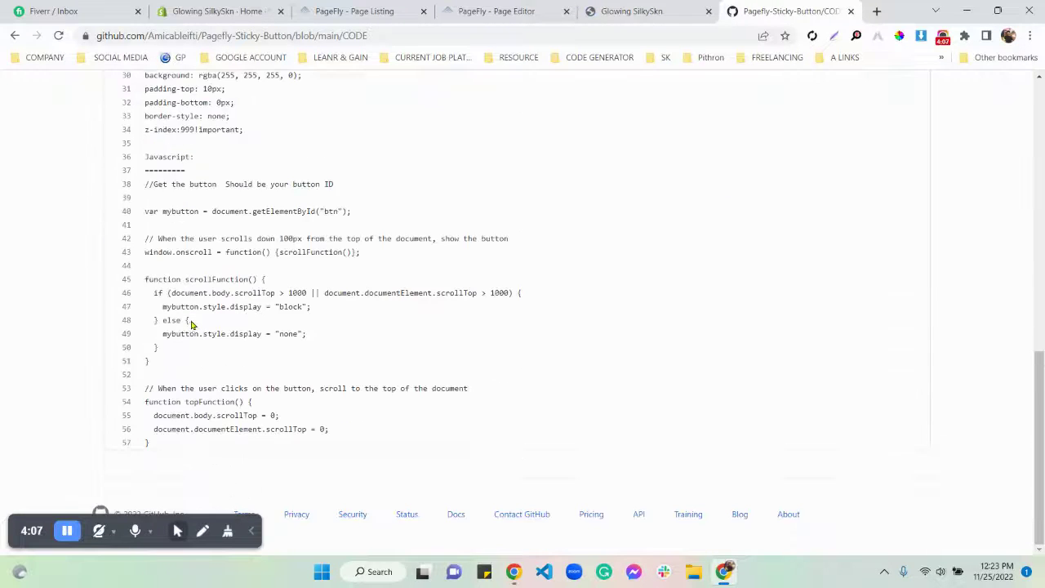
{"action": "scroll", "coordinate": [191, 324], "scroll_direction": "up", "scroll_amount": 10}
- Check the BUY IT NOW bar in the fresh preview from the page top to the customer reviews
{"action": "left_click", "coordinate": [631, 11]}
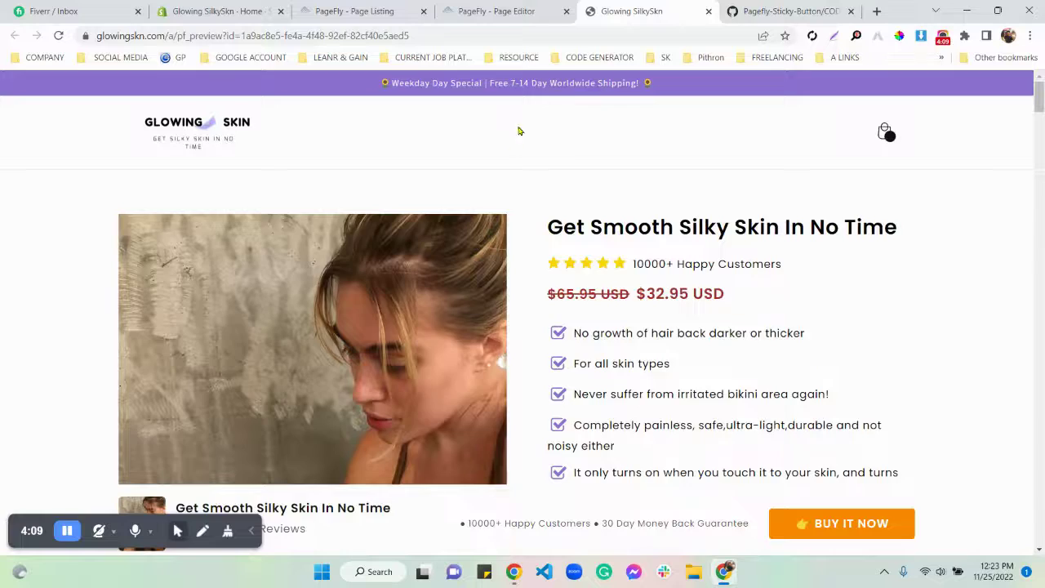
{"action": "scroll", "coordinate": [493, 236], "scroll_direction": "down", "scroll_amount": 20}
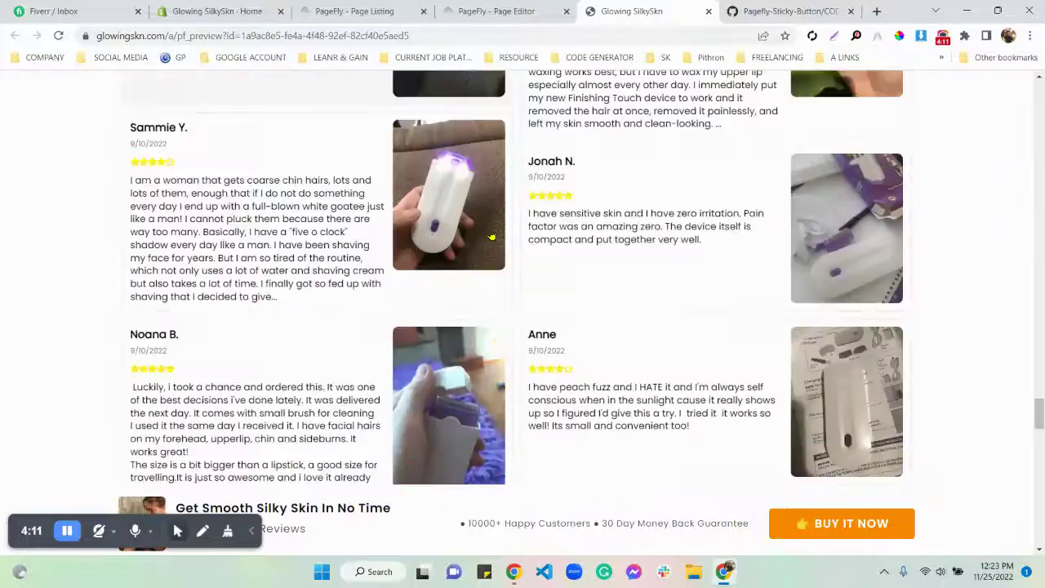
{"action": "scroll", "coordinate": [492, 237], "scroll_direction": "down", "scroll_amount": 10}
- Return to the page editor and examine the ID attribute in the button section's general settings
{"action": "left_click", "coordinate": [539, 10]}
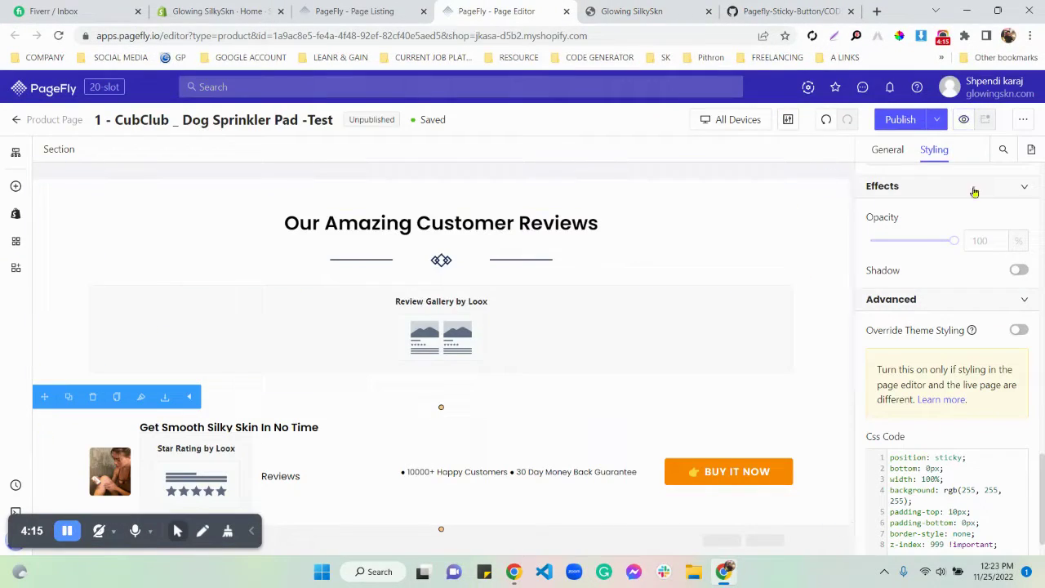
{"action": "left_click", "coordinate": [887, 151]}
{"action": "left_click", "coordinate": [917, 520]}
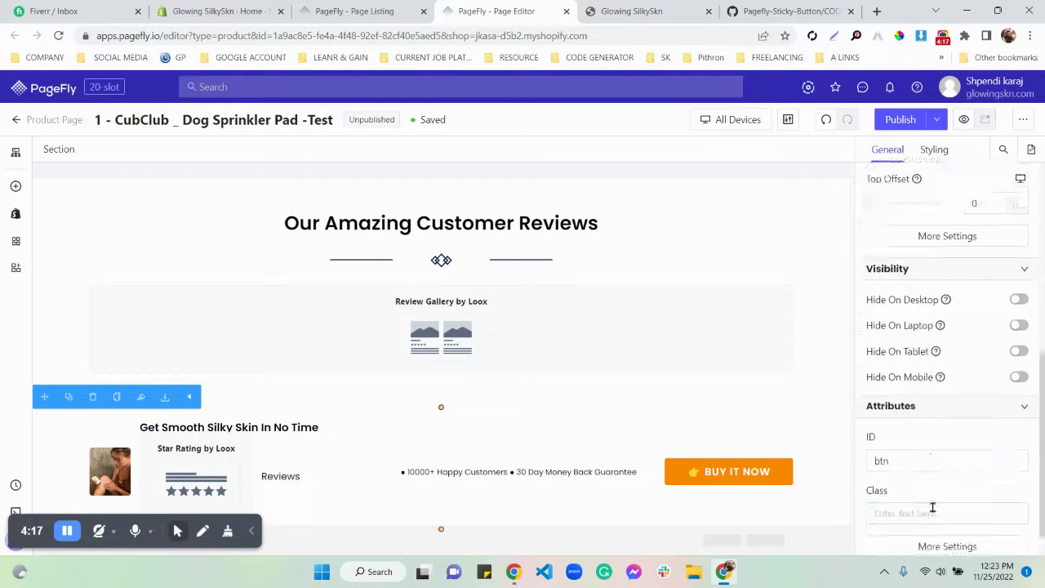
{"action": "left_click", "coordinate": [905, 426]}
{"action": "left_click", "coordinate": [870, 425]}
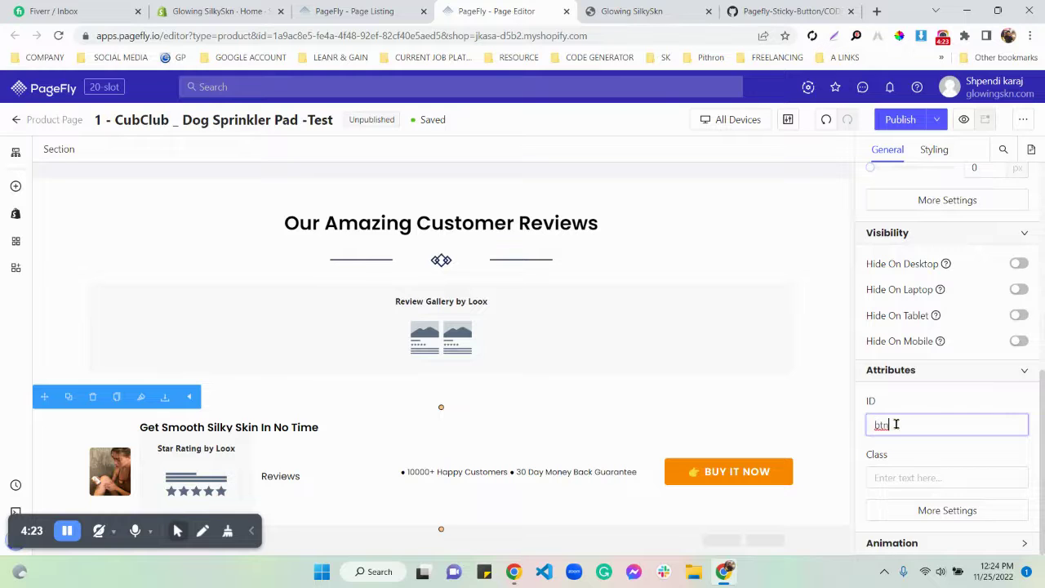
- Add the repository's #btn rule with position: fixed and z-index: 10!important to the page's custom CSS and save the code change
{"action": "left_click", "coordinate": [15, 512]}
{"action": "left_click", "coordinate": [309, 350]}
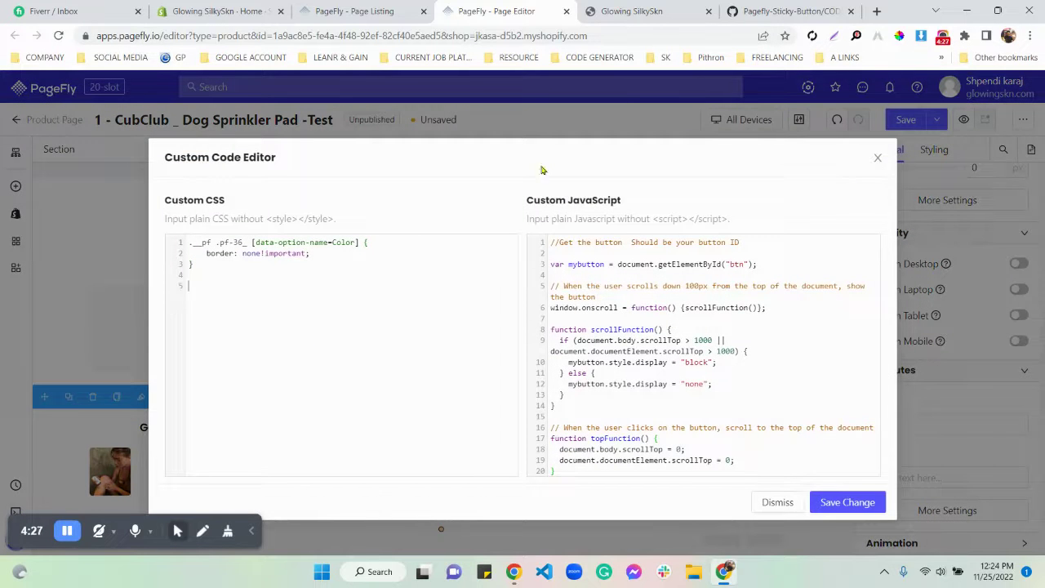
{"action": "left_click", "coordinate": [739, 11]}
{"action": "left_click_drag", "start_coordinate": [145, 375], "coordinate": [185, 417]}
{"action": "key", "text": "ctrl+c"}
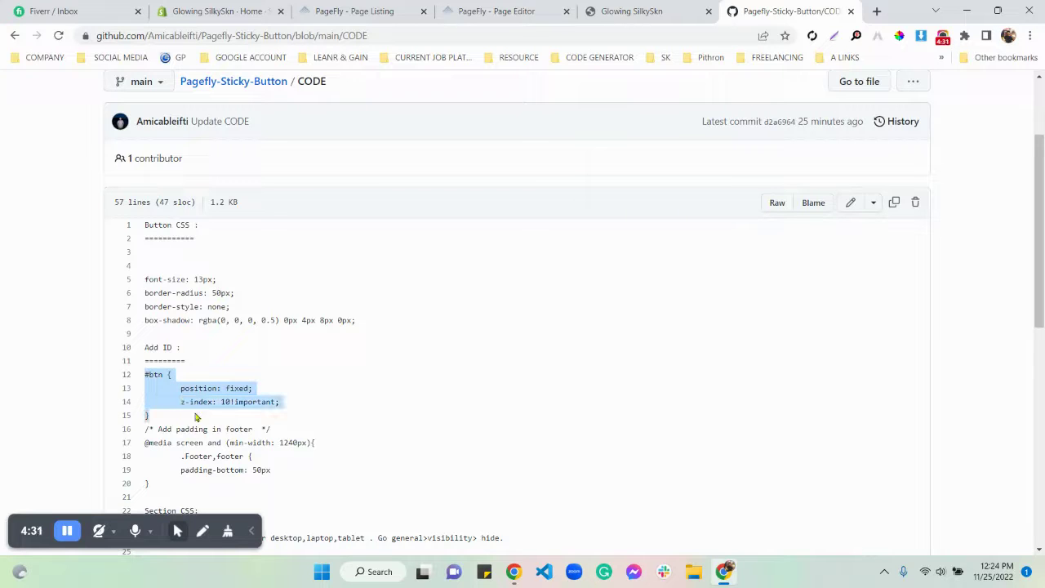
{"action": "left_click", "coordinate": [502, 11]}
{"action": "key", "text": "ctrl+v"}
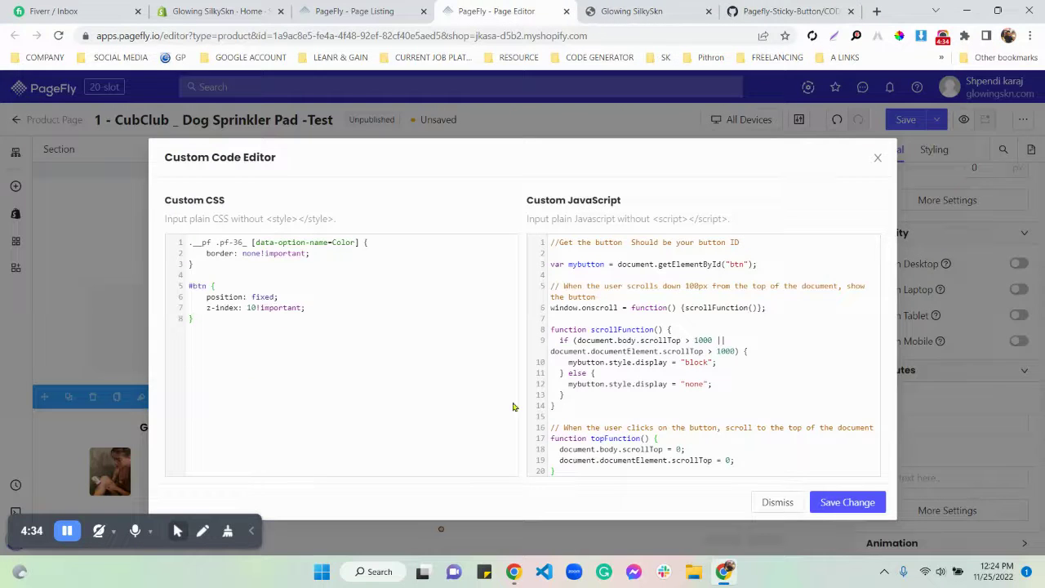
{"action": "left_click", "coordinate": [830, 505]}
- Review the repository's JavaScript block against the page's custom JavaScript, close the code editor and save the page
{"action": "left_click", "coordinate": [806, 18]}
{"action": "scroll", "coordinate": [147, 302], "scroll_direction": "down", "scroll_amount": 6}
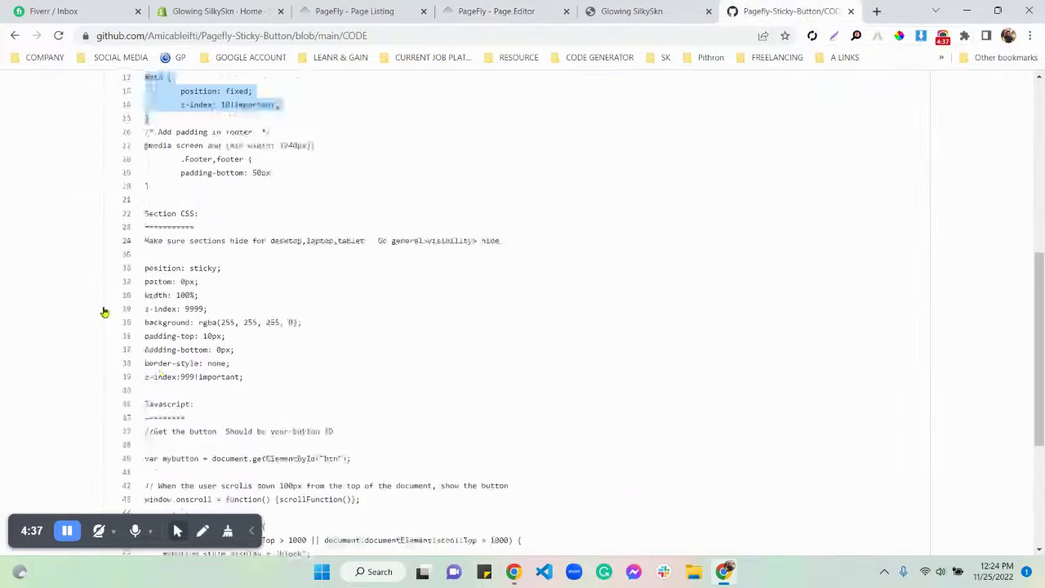
{"action": "left_click_drag", "start_coordinate": [144, 182], "coordinate": [226, 444]}
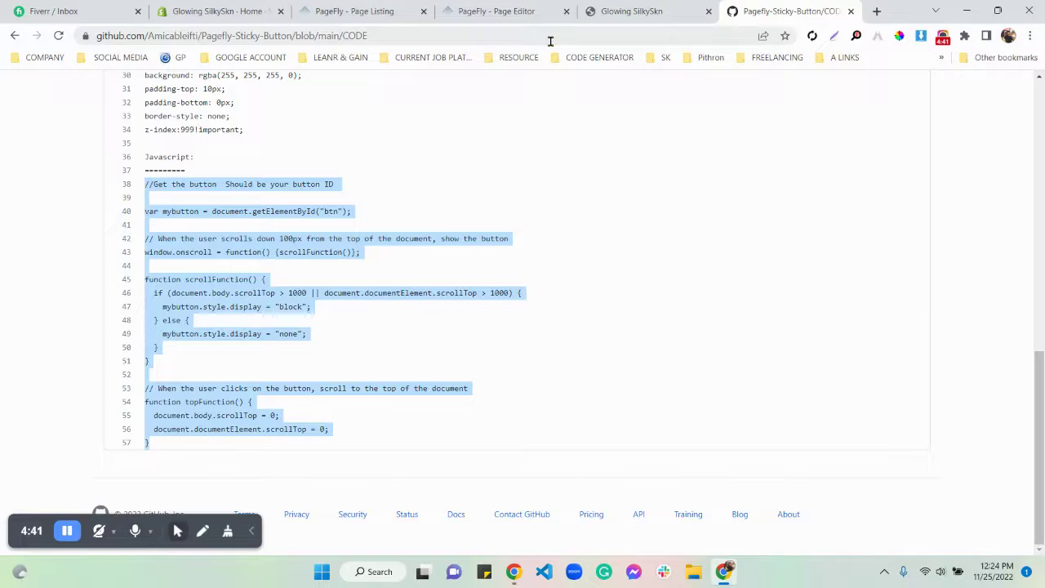
{"action": "left_click", "coordinate": [514, 13]}
{"action": "left_click", "coordinate": [15, 484]}
{"action": "left_click", "coordinate": [585, 274]}
{"action": "key", "text": "ctrl+a"}
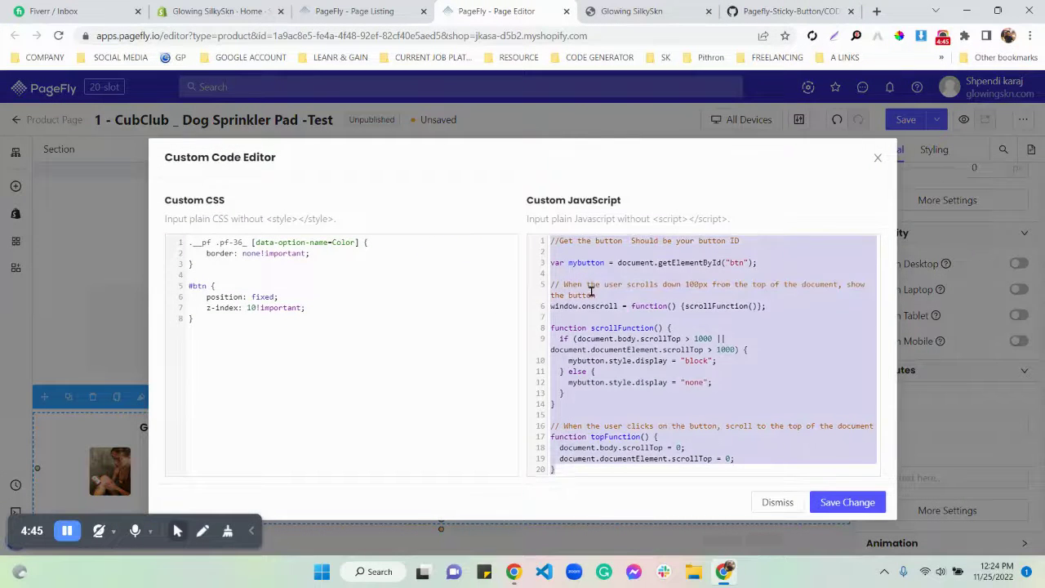
{"action": "left_click", "coordinate": [877, 159]}
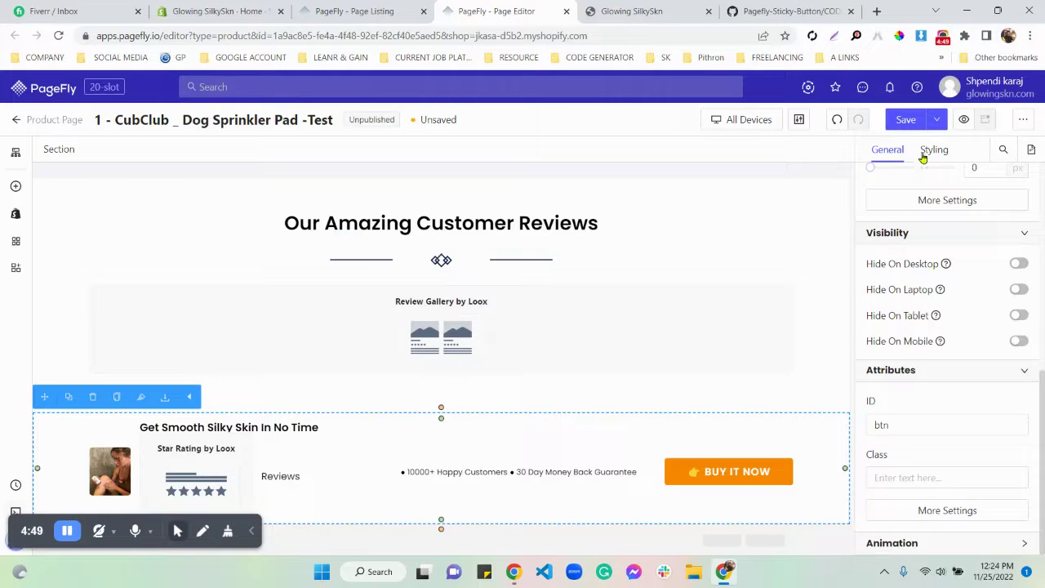
{"action": "left_click", "coordinate": [906, 121]}
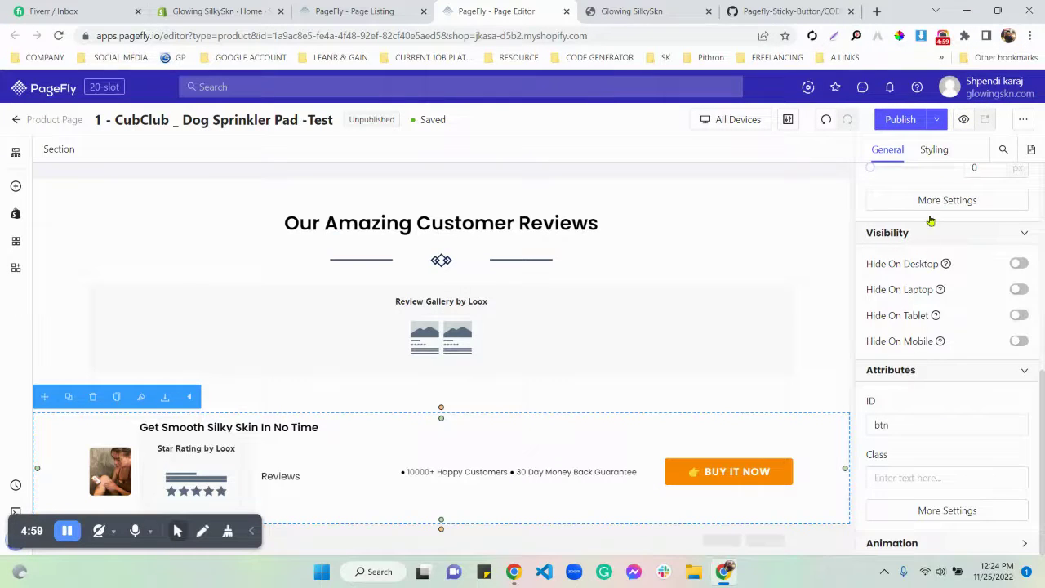
- Replace the button section's CSS code with the Section CSS from the repository, from position: sticky through z-index:999!important
{"action": "left_click", "coordinate": [947, 510]}
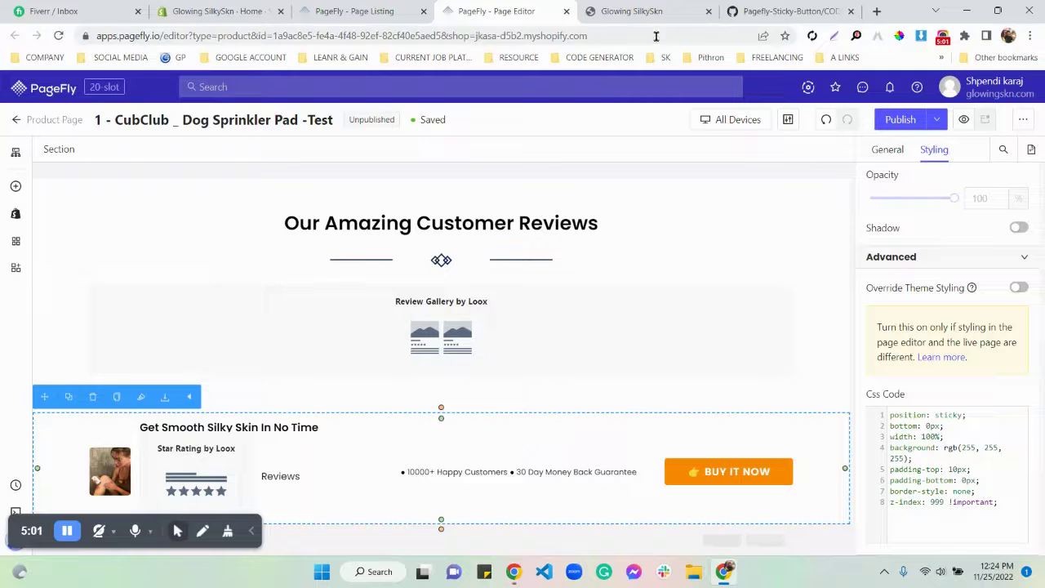
{"action": "left_click", "coordinate": [784, 11]}
{"action": "scroll", "coordinate": [191, 300], "scroll_direction": "up", "scroll_amount": 2}
{"action": "left_click", "coordinate": [175, 165]}
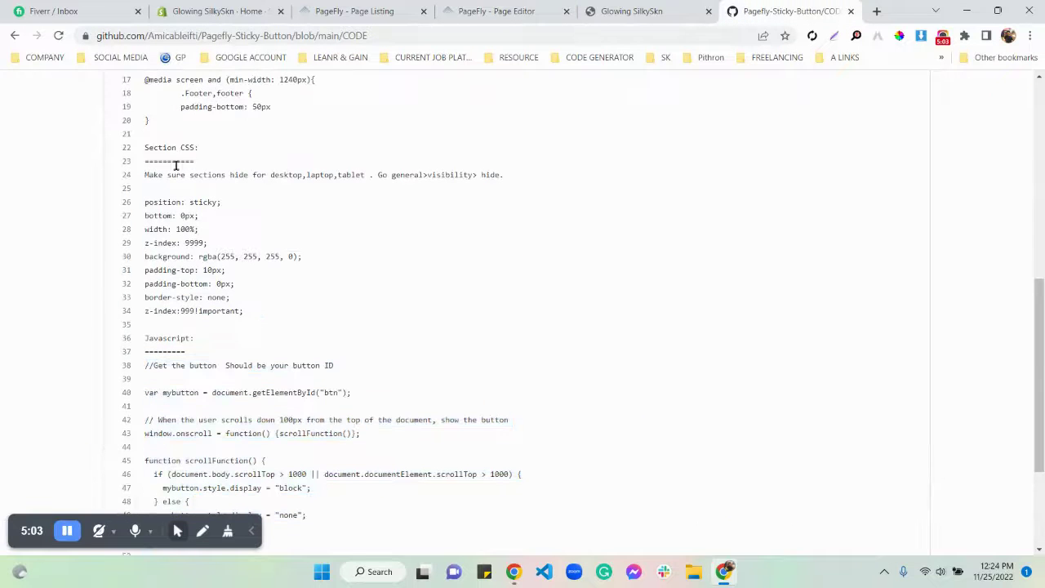
{"action": "left_click_drag", "start_coordinate": [145, 201], "coordinate": [256, 317]}
{"action": "key", "text": "ctrl+c"}
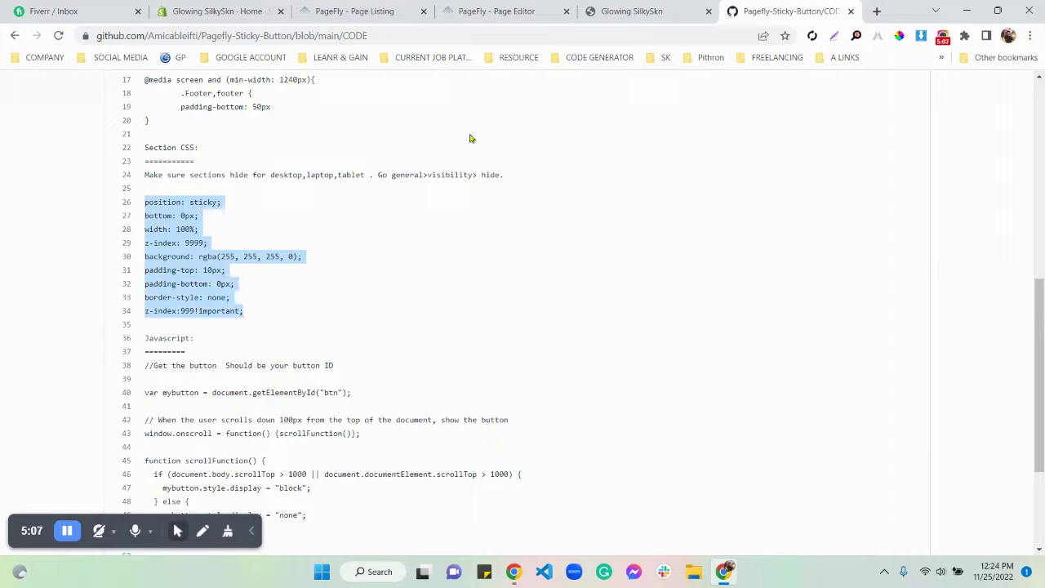
{"action": "left_click", "coordinate": [514, 15]}
{"action": "key", "text": "ctrl+a"}
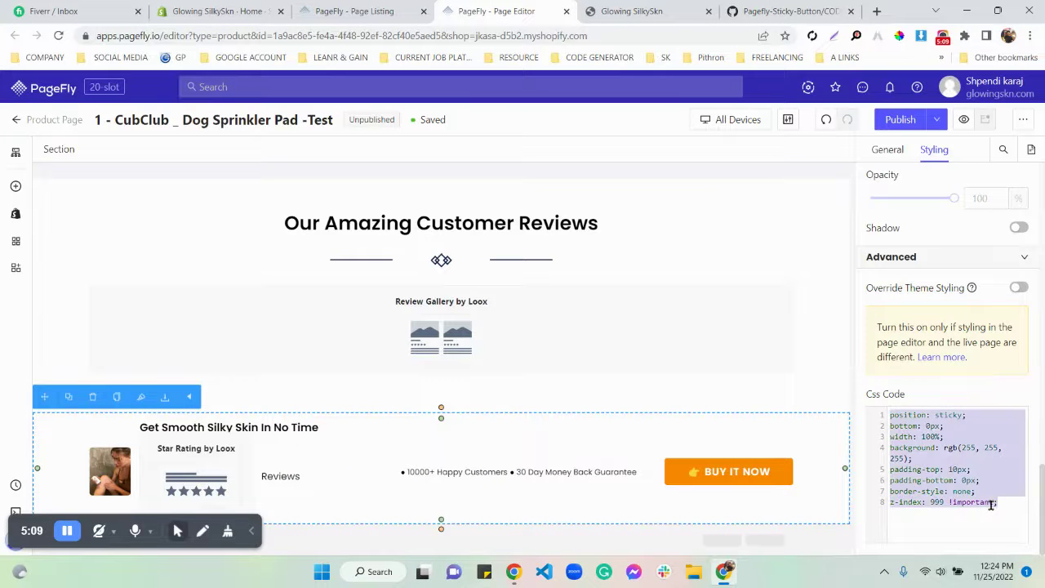
{"action": "key", "text": "ctrl+v"}
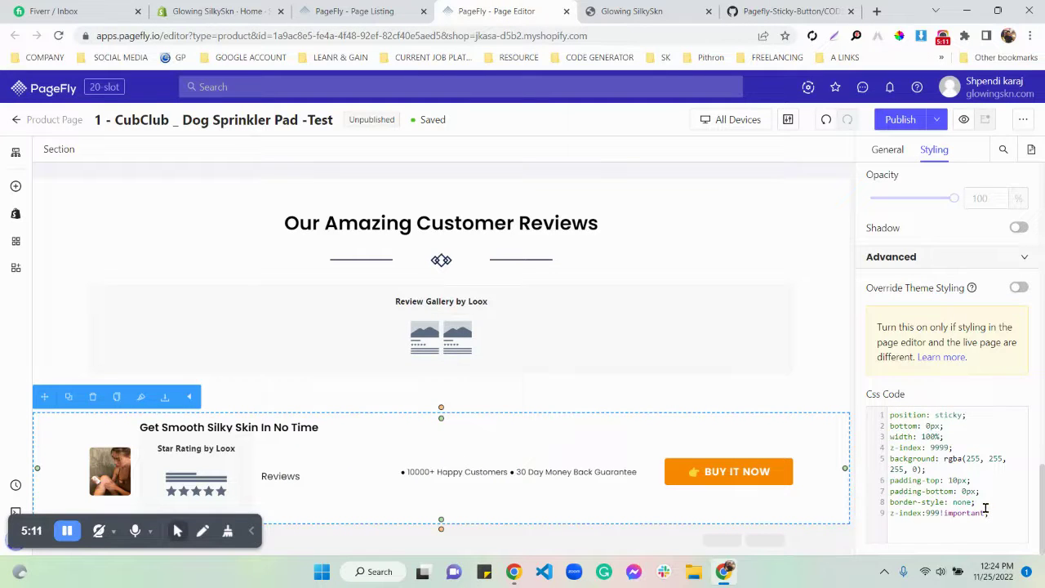
- Set the button section's background color to red, rgb(255, 65, 65)
{"action": "scroll", "coordinate": [985, 507], "scroll_direction": "up", "scroll_amount": 6}
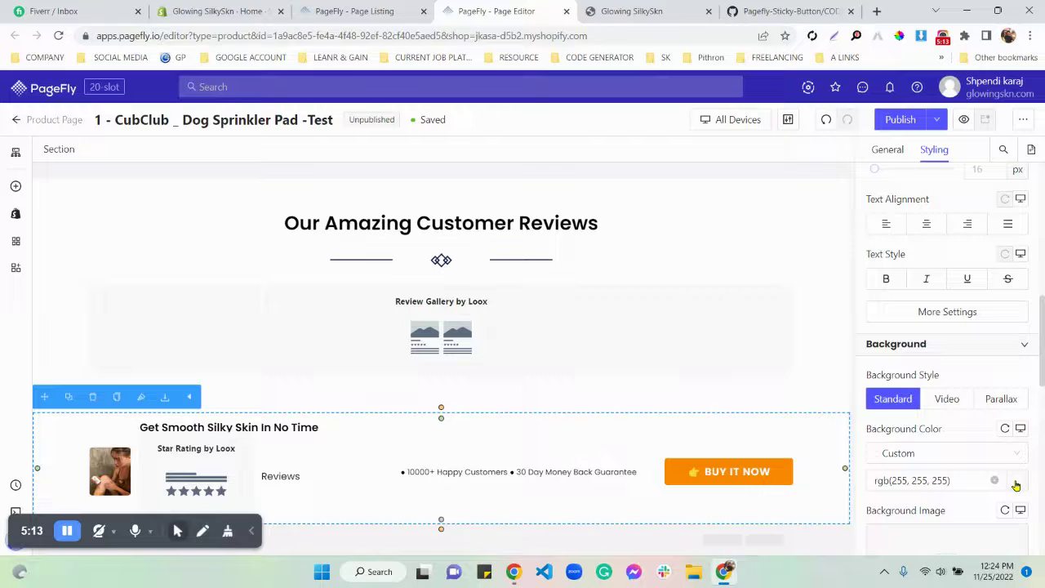
{"action": "left_click", "coordinate": [1015, 485]}
{"action": "left_click", "coordinate": [1015, 485]}
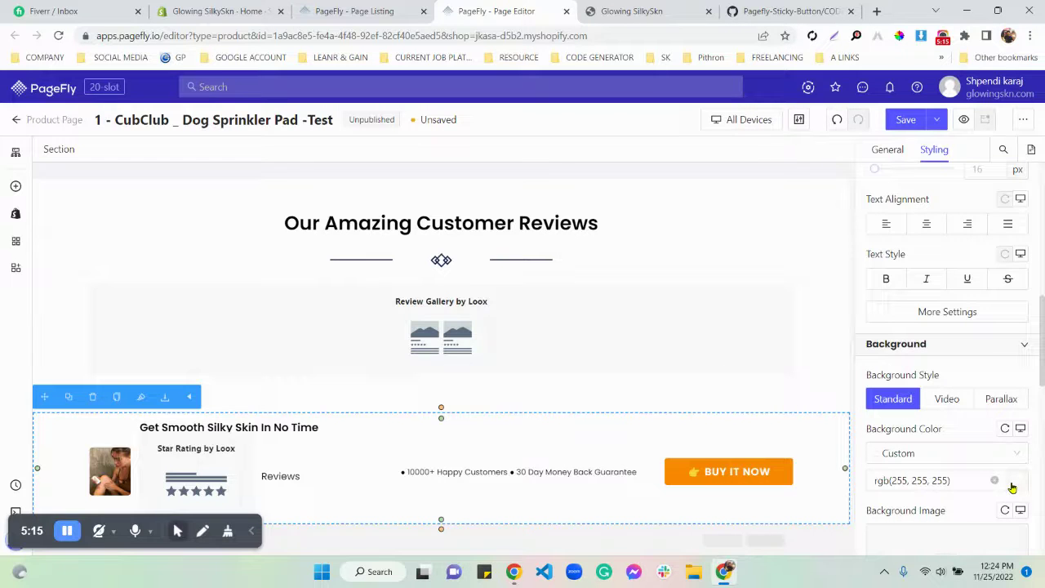
{"action": "left_click", "coordinate": [1016, 480]}
{"action": "left_click", "coordinate": [811, 404]}
{"action": "left_click", "coordinate": [812, 344]}
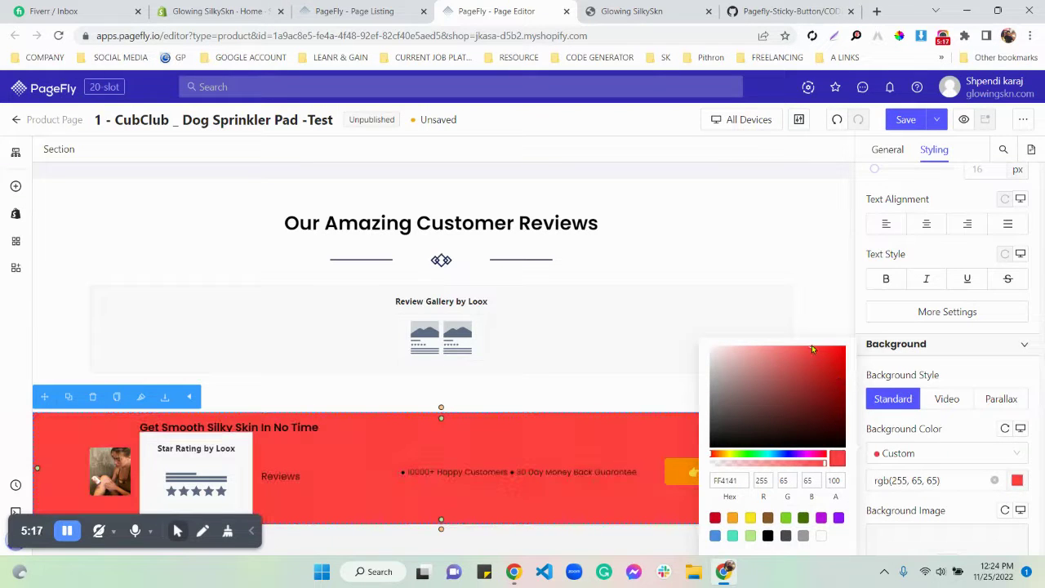
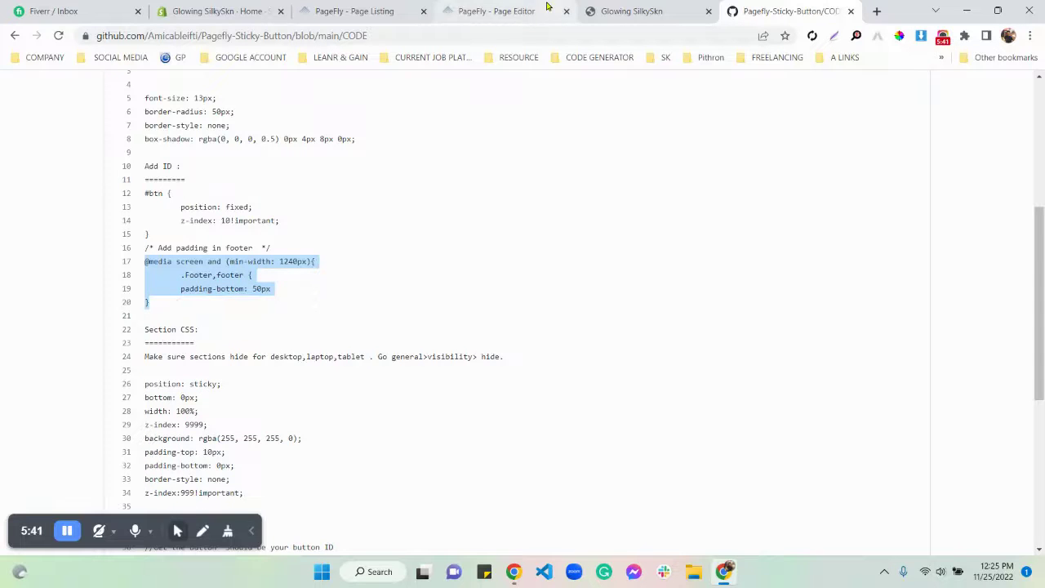
- Add the footer rule for min-width: 1240px with padding-bottom: 50px to the page's custom code and save the change
{"action": "left_click", "coordinate": [497, 12]}
{"action": "left_click", "coordinate": [17, 510]}
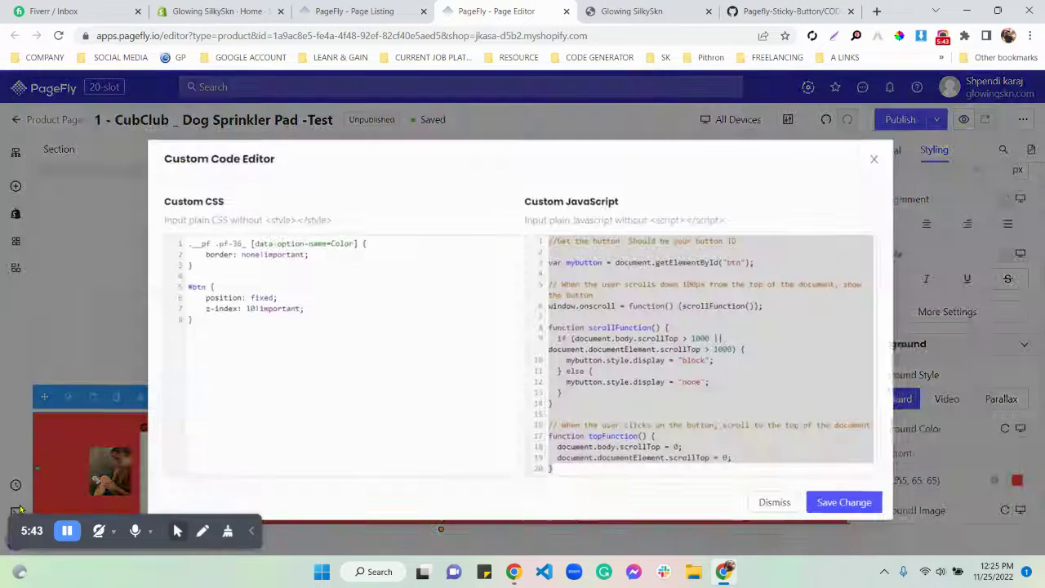
{"action": "type", "text": "@media screen and (min-width: 1240px){     .Footer,footer {     padding-bottom: 50px }"}
{"action": "left_click", "coordinate": [845, 501]}
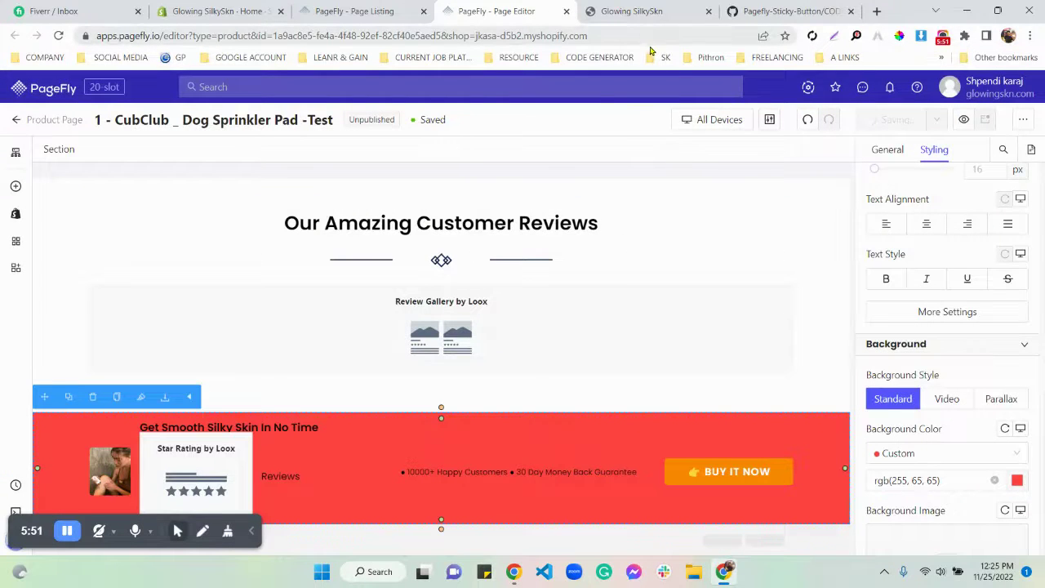
- Reload the product page preview and check the red BUY IT NOW bar from the page top down to the footer
{"action": "left_click", "coordinate": [628, 12]}
{"action": "left_click", "coordinate": [59, 36]}
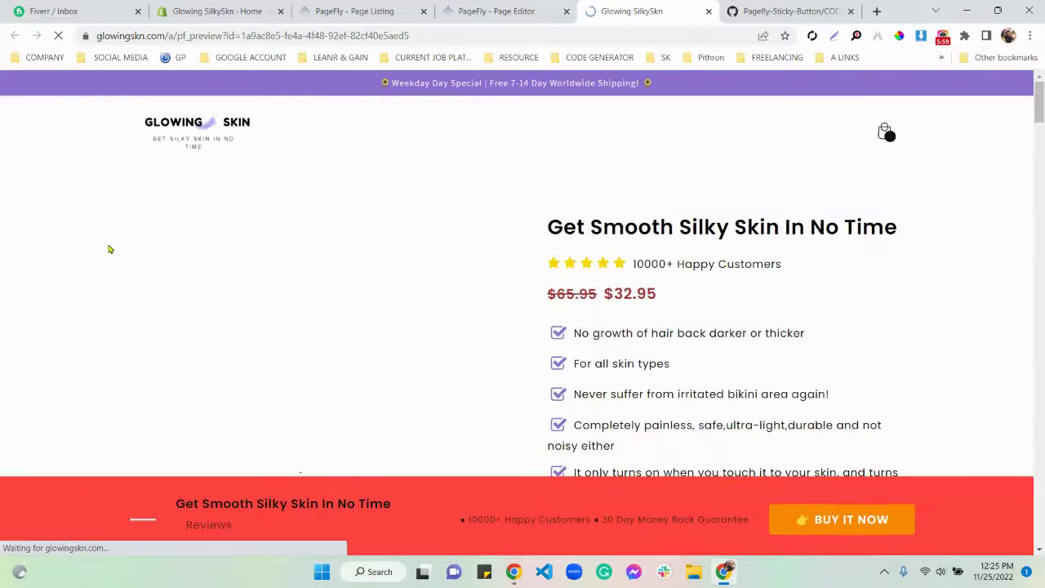
{"action": "scroll", "coordinate": [111, 260], "scroll_direction": "down", "scroll_amount": 15}
{"action": "scroll", "coordinate": [113, 268], "scroll_direction": "down", "scroll_amount": 20}
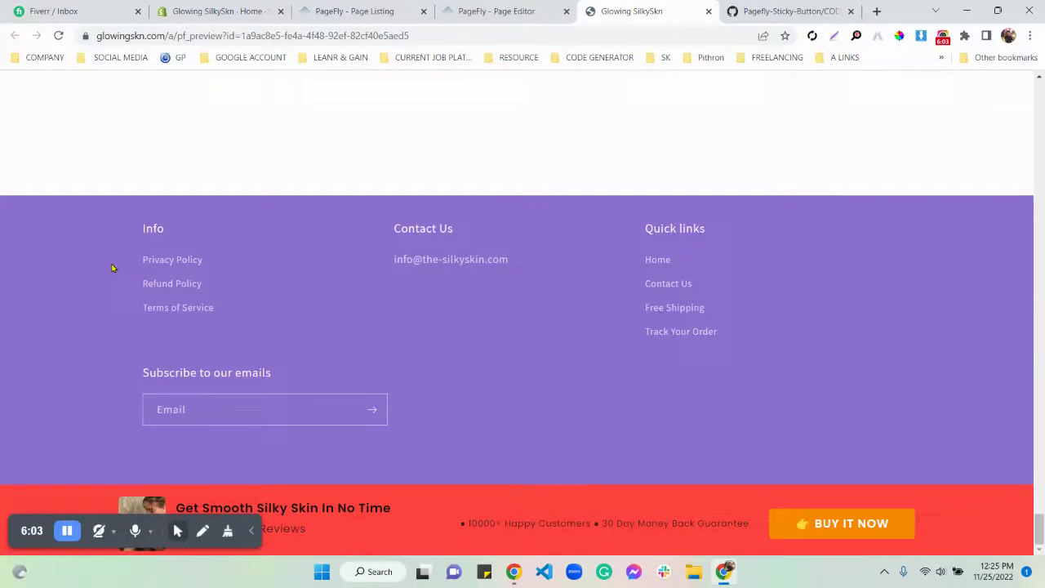
{"action": "right_click", "coordinate": [567, 356]}
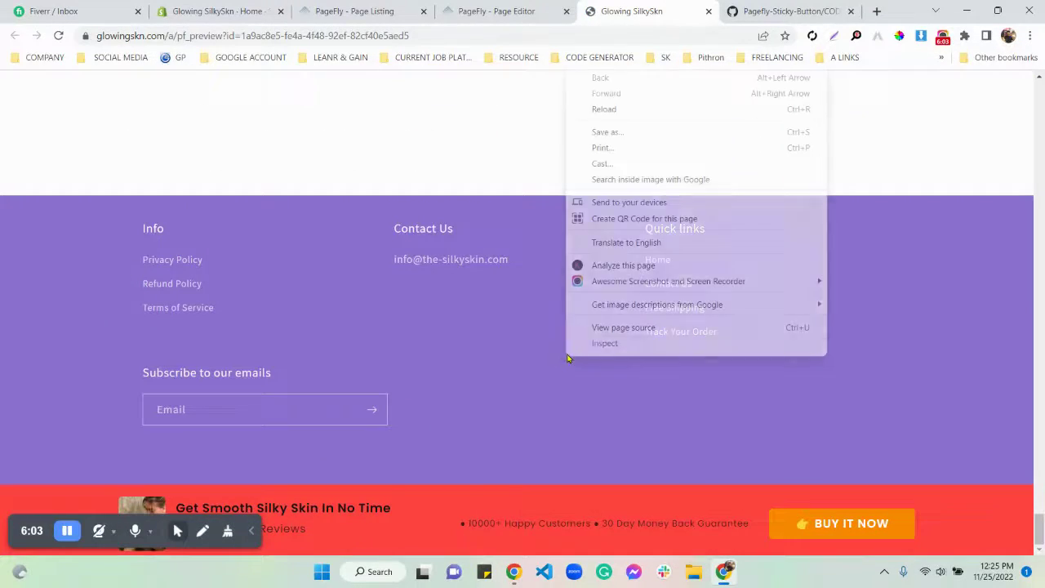
{"action": "left_click", "coordinate": [590, 338]}
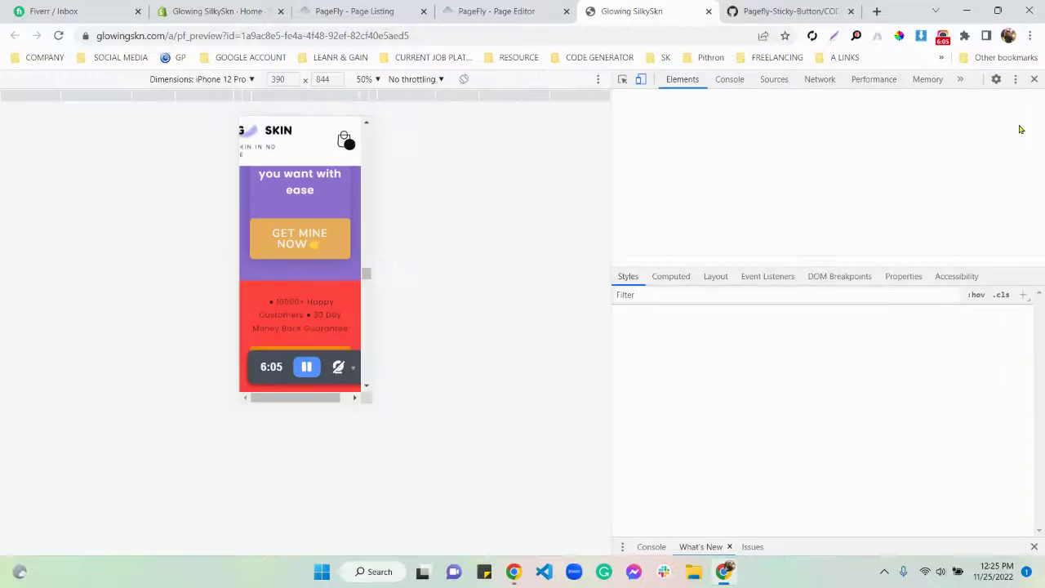
{"action": "left_click", "coordinate": [1017, 79]}
{"action": "left_click", "coordinate": [1009, 102]}
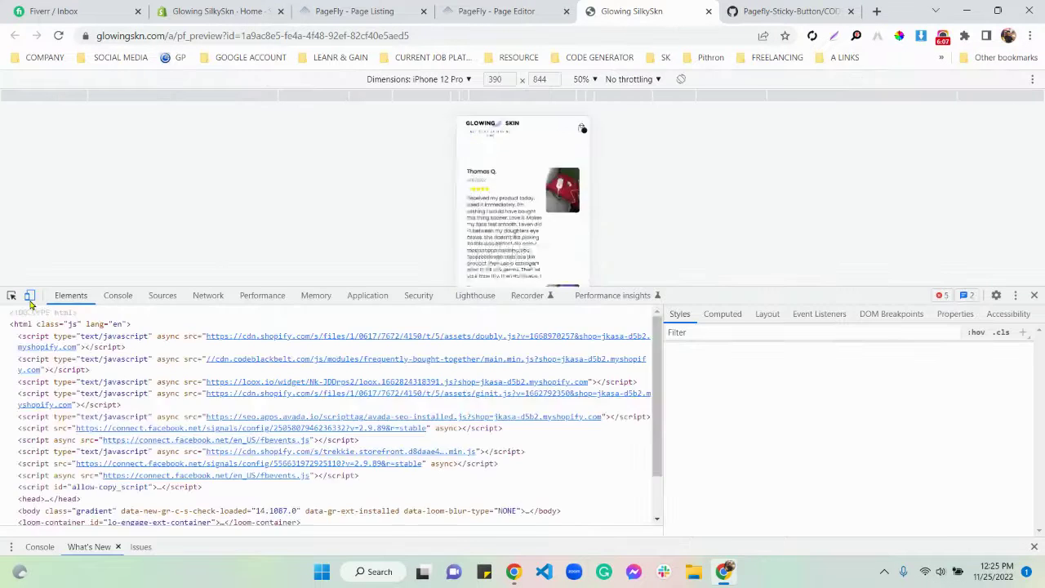
{"action": "left_click", "coordinate": [28, 295]}
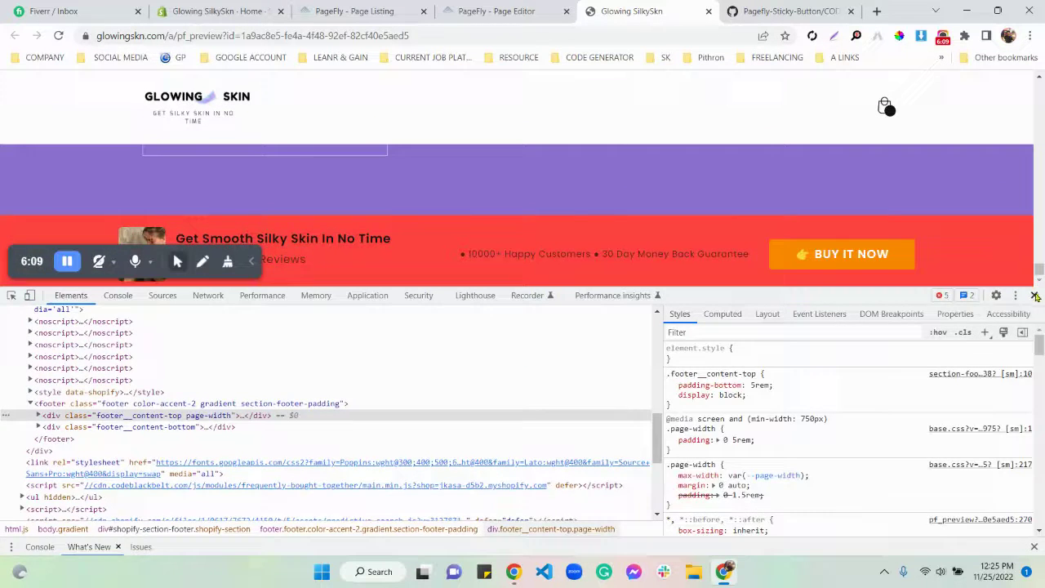
{"action": "left_click", "coordinate": [1033, 294]}
- Reopen the developer tools beside the page and turn on iPhone 12 Pro device emulation for the preview
{"action": "right_click", "coordinate": [803, 321]}
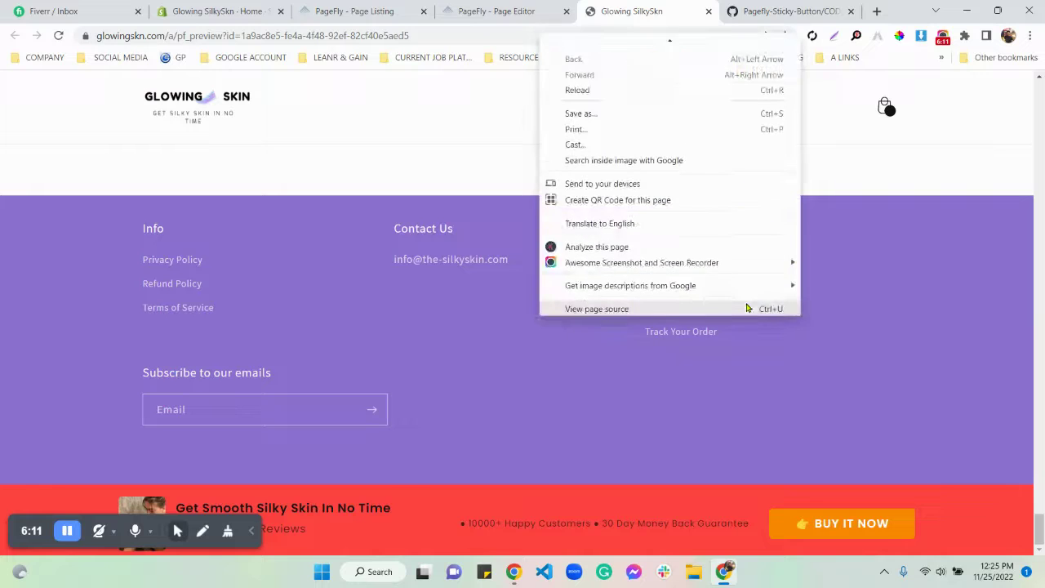
{"action": "left_click", "coordinate": [744, 311]}
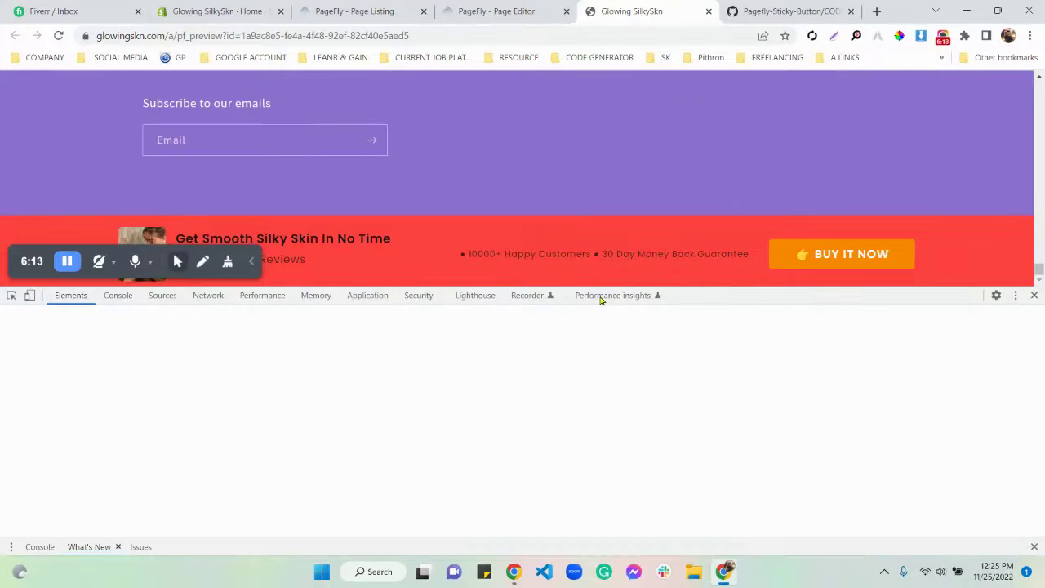
{"action": "left_click", "coordinate": [1030, 295]}
{"action": "left_click", "coordinate": [774, 197]}
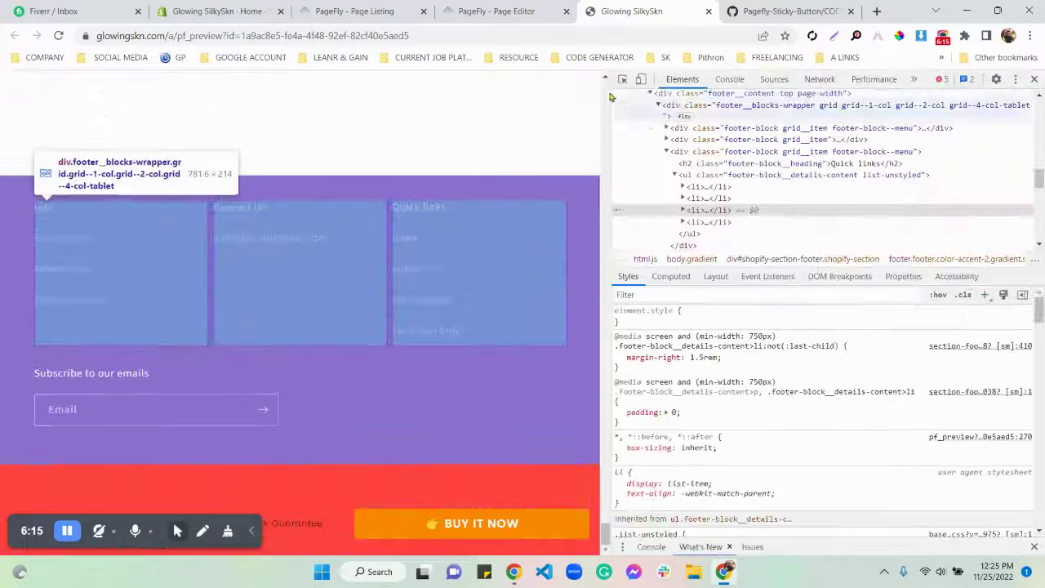
{"action": "key", "text": "ctrl+shift+m"}
- Check the sticky bar in the mobile preview among the customer reviews, opening and closing a review's detail view
{"action": "scroll", "coordinate": [266, 220], "scroll_direction": "down", "scroll_amount": 10}
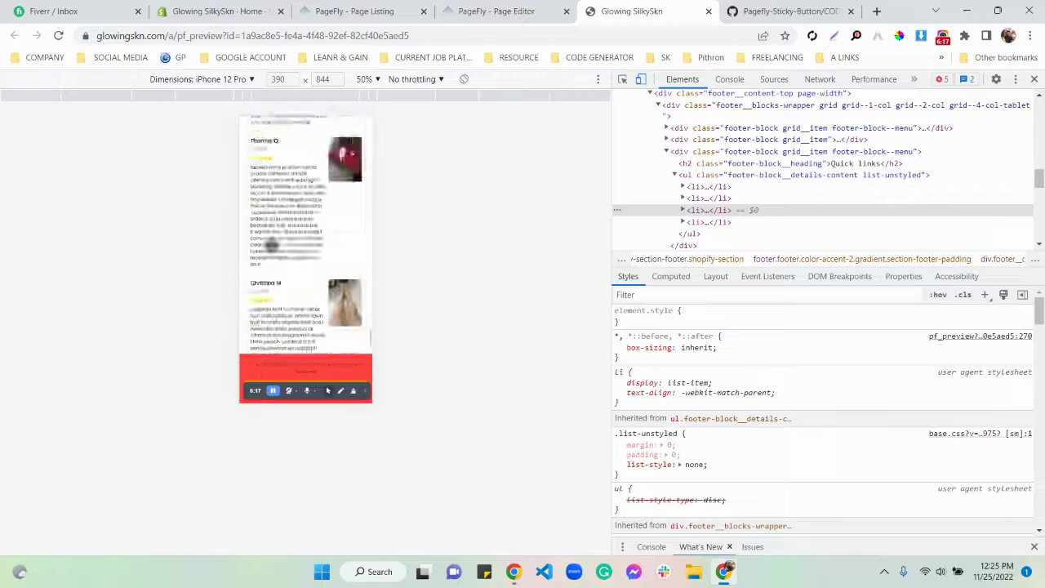
{"action": "scroll", "coordinate": [307, 245], "scroll_direction": "down", "scroll_amount": 10}
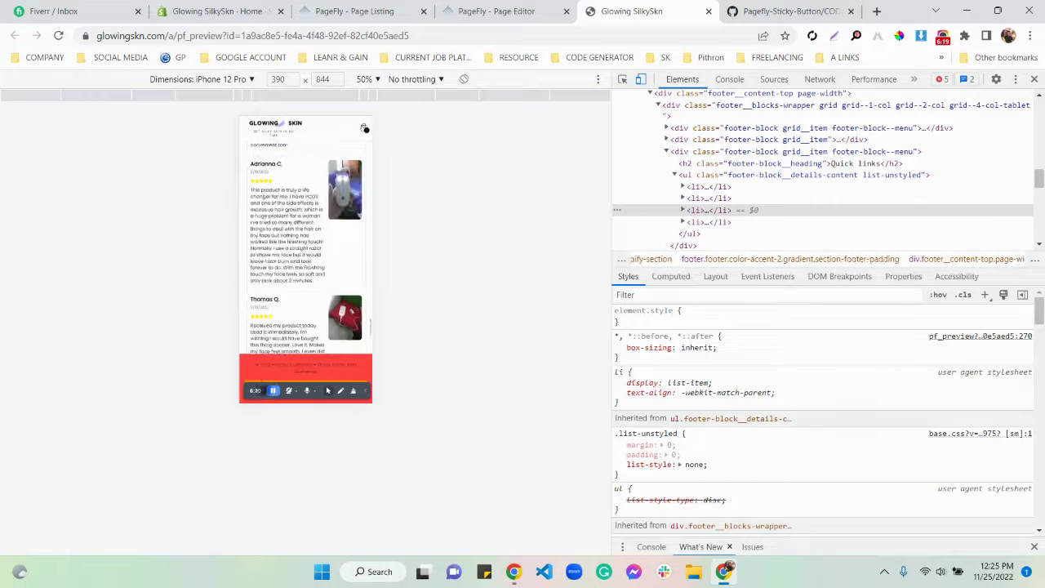
{"action": "left_click", "coordinate": [317, 307]}
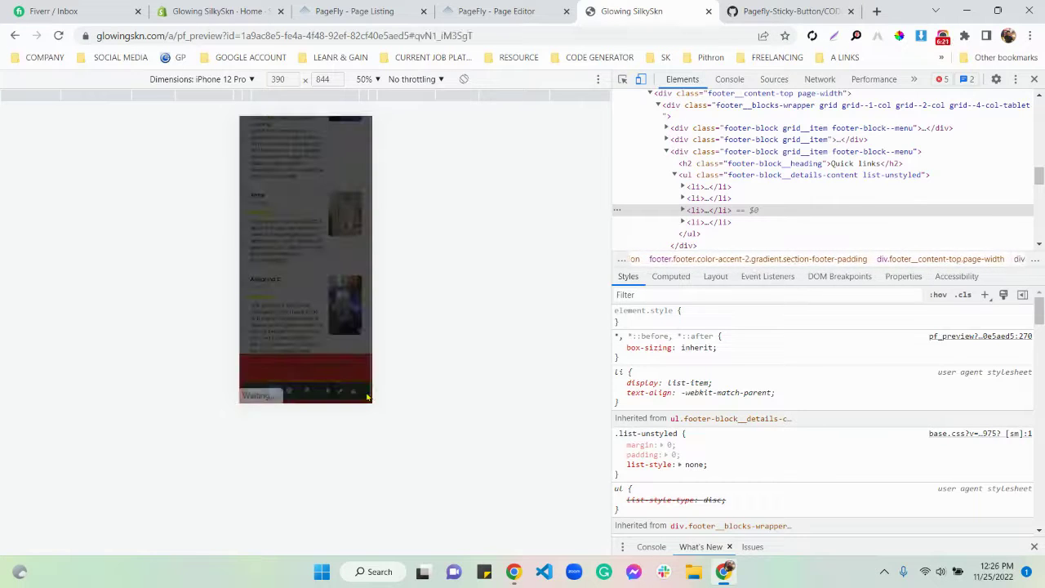
{"action": "left_click", "coordinate": [252, 127]}
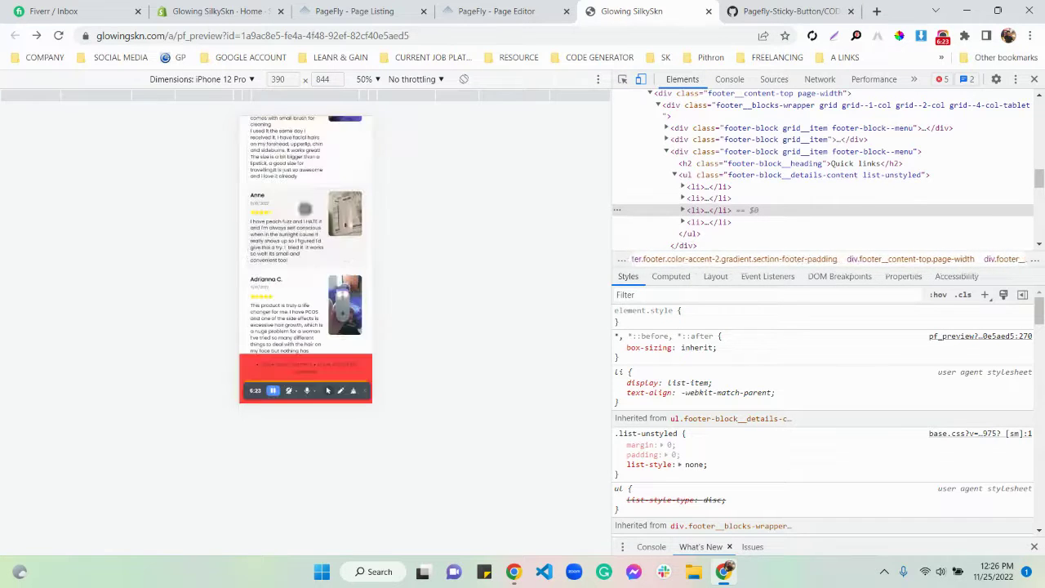
{"action": "left_click", "coordinate": [315, 294]}
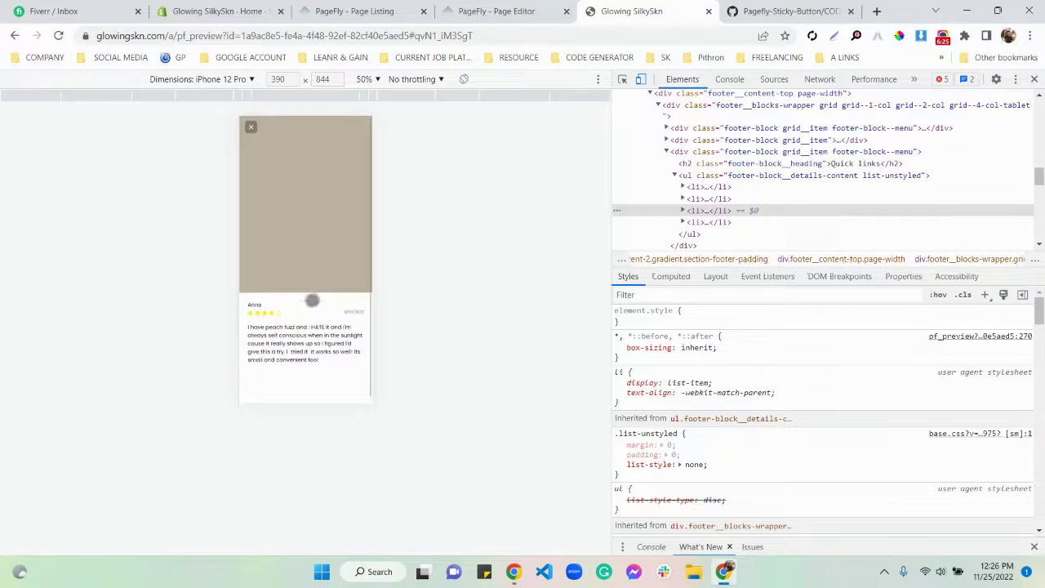
{"action": "left_click", "coordinate": [248, 126]}
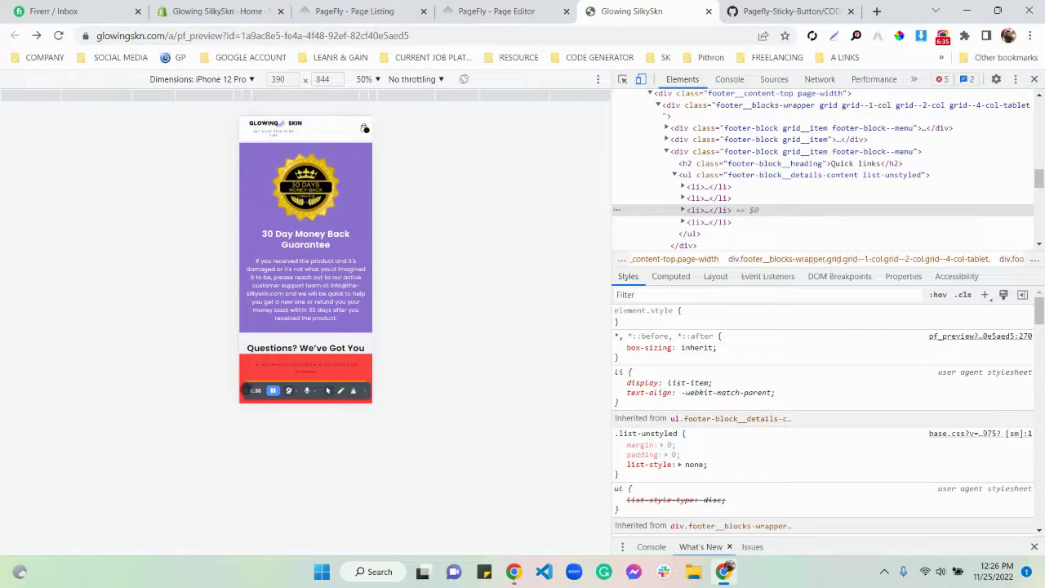
- View the mobile preview at 100% zoom while checking the lower page down to the footer, and return it to 50%
{"action": "left_click", "coordinate": [365, 79]}
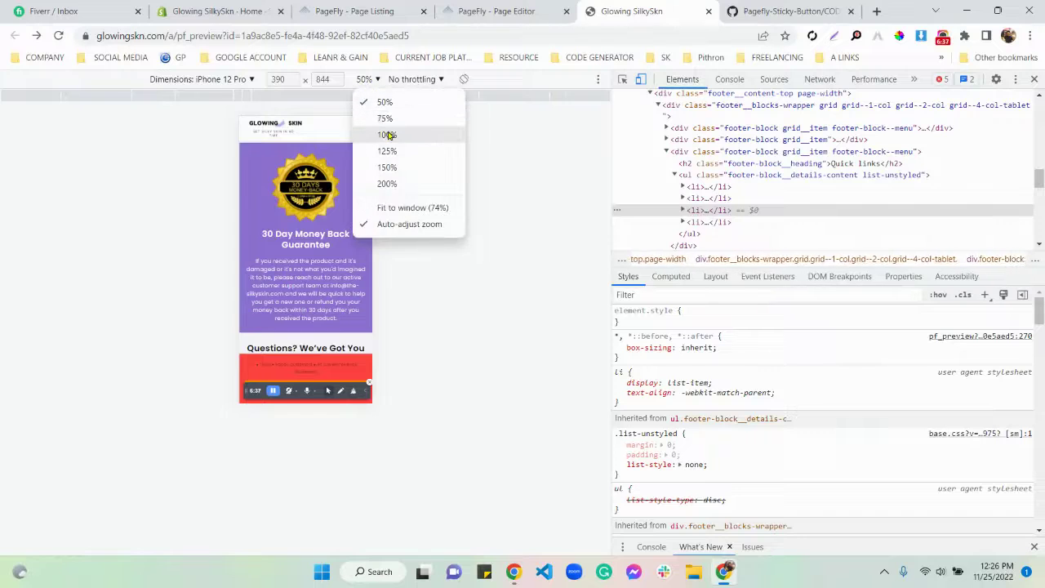
{"action": "left_click", "coordinate": [389, 131]}
{"action": "scroll", "coordinate": [262, 463], "scroll_direction": "down", "scroll_amount": 5}
{"action": "scroll", "coordinate": [262, 463], "scroll_direction": "down", "scroll_amount": 15}
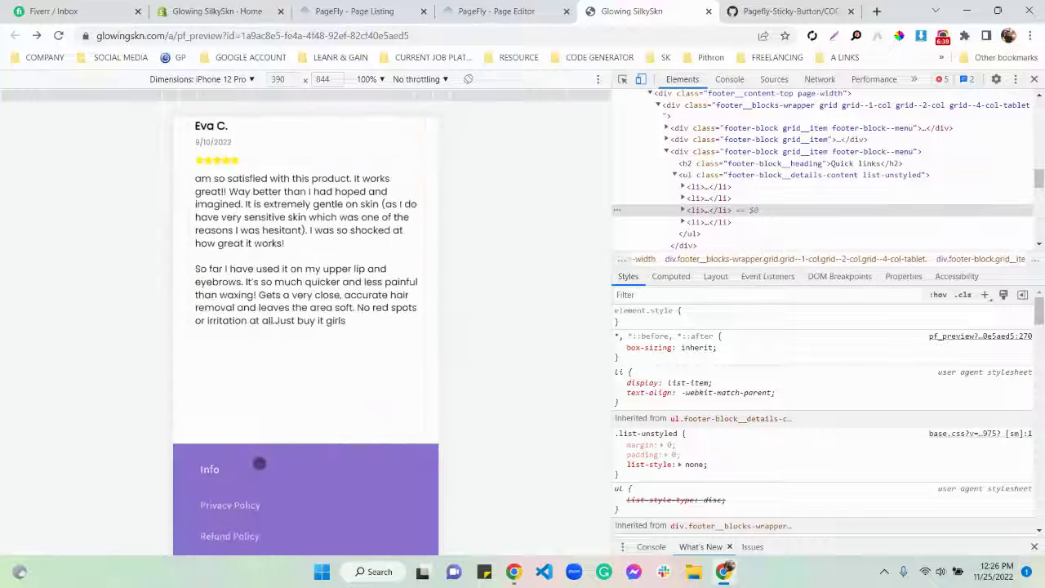
{"action": "left_click", "coordinate": [366, 79]}
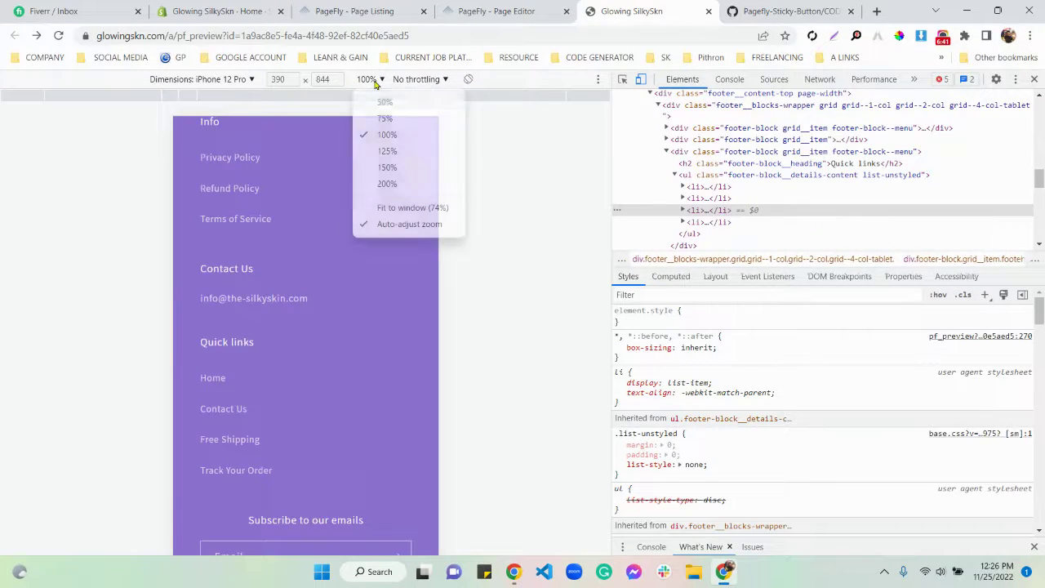
{"action": "left_click", "coordinate": [380, 102]}
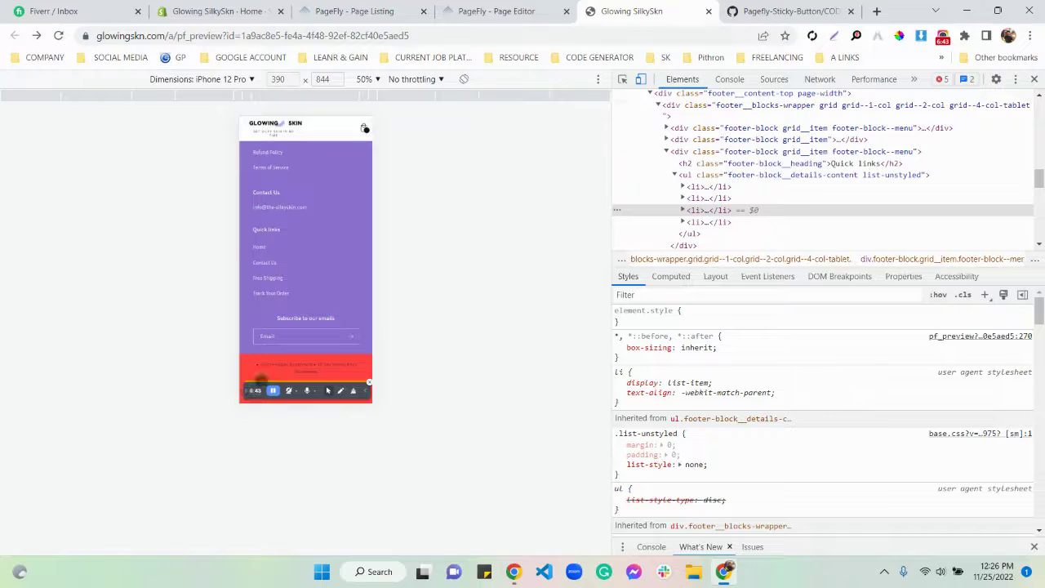
- Close and reopen the developer tools on the preview and check the sticky bar against the footer in the iPhone 12 Pro view
{"action": "left_click", "coordinate": [1034, 79]}
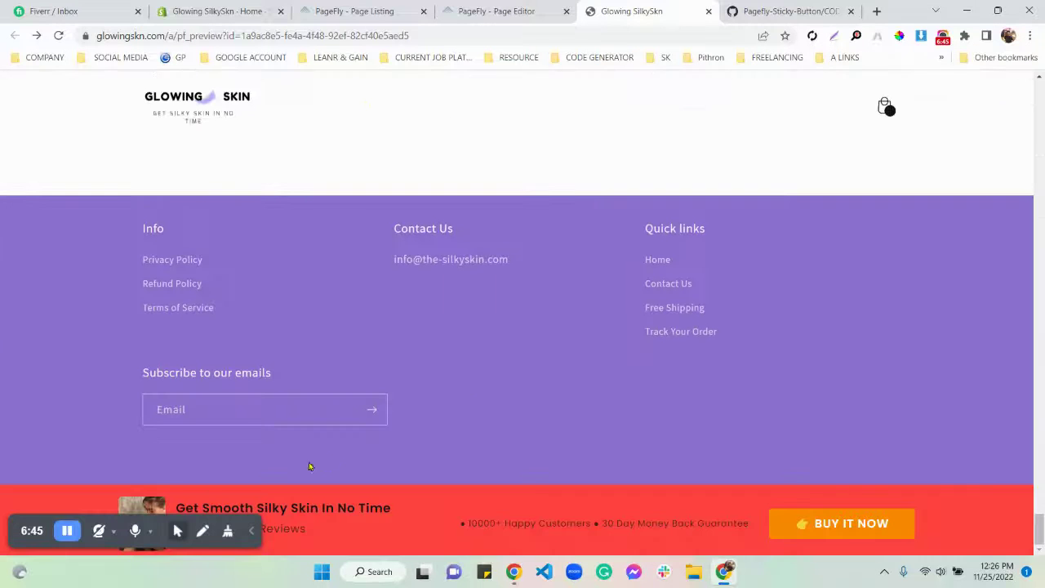
{"action": "left_click_drag", "start_coordinate": [31, 531], "coordinate": [61, 259]}
{"action": "right_click", "coordinate": [621, 186]}
{"action": "left_click", "coordinate": [656, 462]}
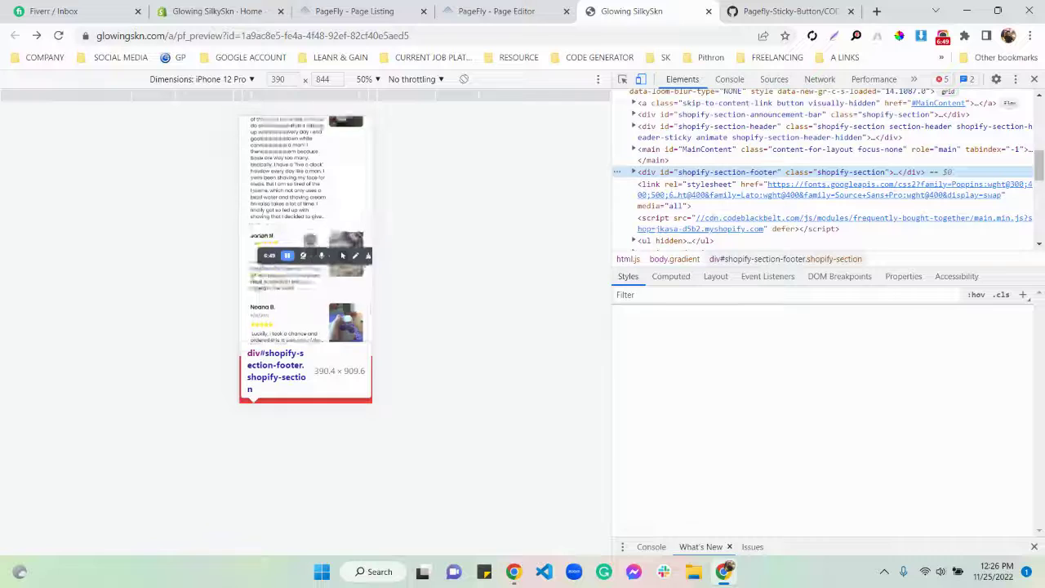
{"action": "scroll", "coordinate": [286, 316], "scroll_direction": "down", "scroll_amount": 10}
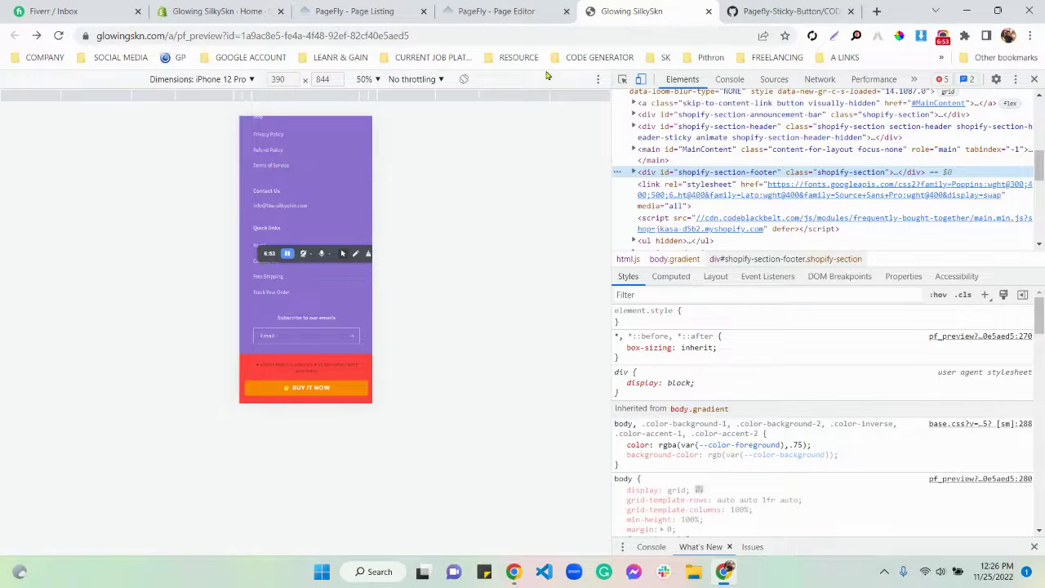
- In the PageFly editor, remove "● 30 Day Money Back Guarantee" from the sticky bar's text, leaving "● 10000+ Happy Customers", and save the page
{"action": "left_click", "coordinate": [498, 11]}
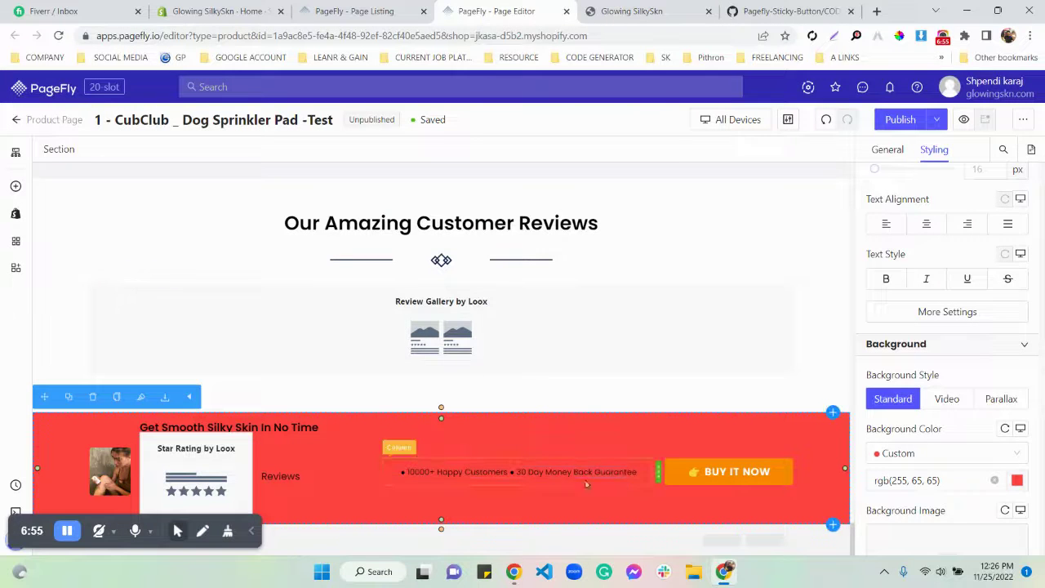
{"action": "left_click", "coordinate": [642, 476]}
{"action": "left_click", "coordinate": [641, 476]}
{"action": "key", "text": "BackSpace"}
{"action": "key", "text": "BackSpace"}
{"action": "key", "text": "BackSpace"}
{"action": "key", "text": "BackSpace"}
{"action": "key", "text": "BackSpace"}
{"action": "key", "text": "BackSpace"}
{"action": "key", "text": "BackSpace"}
{"action": "key", "text": "BackSpace"}
{"action": "key", "text": "BackSpace"}
{"action": "key", "text": "BackSpace"}
{"action": "key", "text": "BackSpace"}
{"action": "key", "text": "BackSpace"}
{"action": "key", "text": "BackSpace"}
{"action": "key", "text": "BackSpace"}
{"action": "key", "text": "BackSpace"}
{"action": "key", "text": "BackSpace"}
{"action": "key", "text": "BackSpace"}
{"action": "key", "text": "BackSpace"}
{"action": "key", "text": "BackSpace"}
{"action": "key", "text": "BackSpace"}
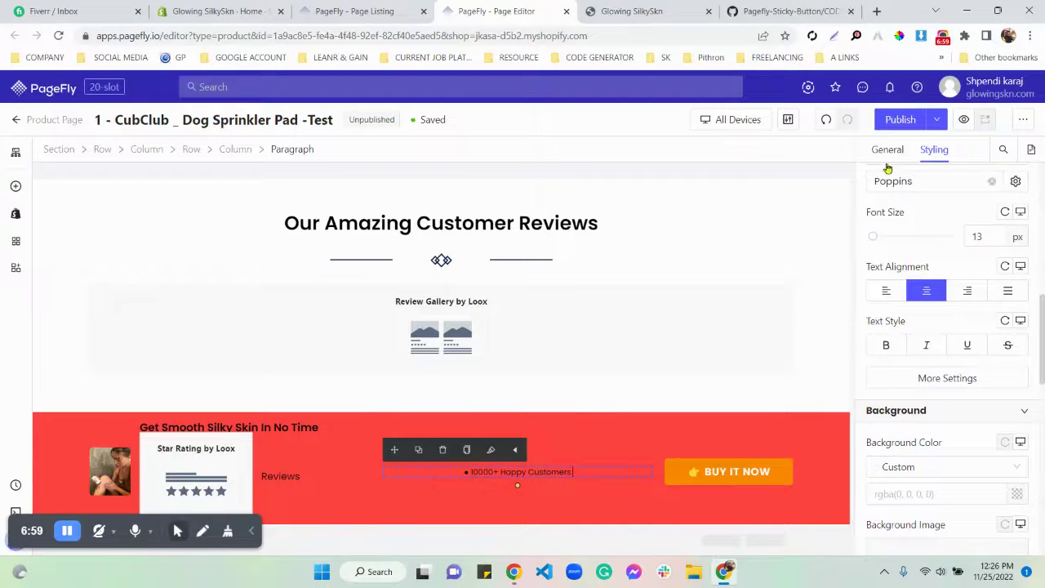
{"action": "left_click", "coordinate": [846, 196]}
{"action": "left_click", "coordinate": [464, 464]}
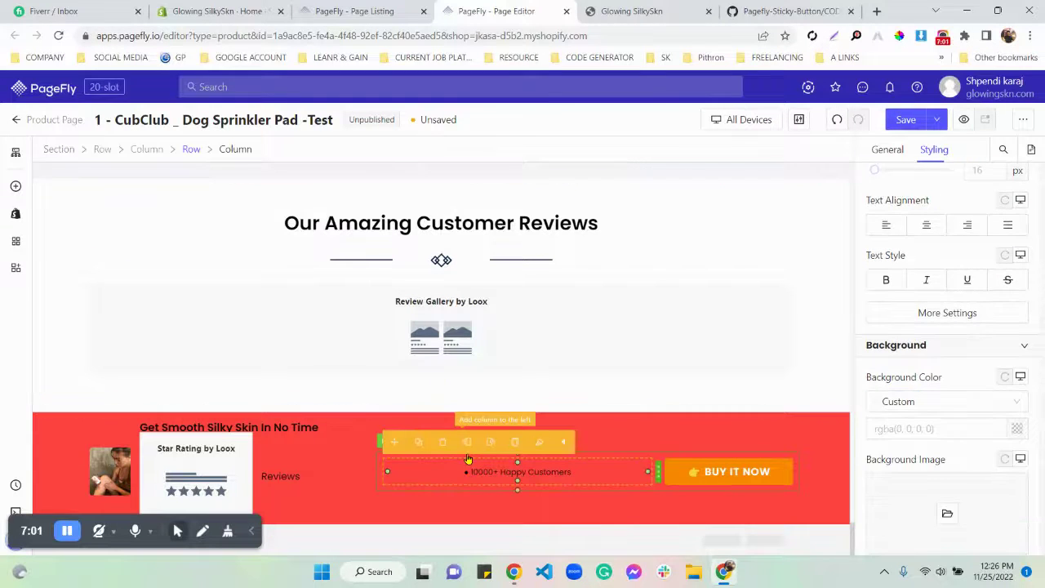
{"action": "left_click", "coordinate": [906, 121]}
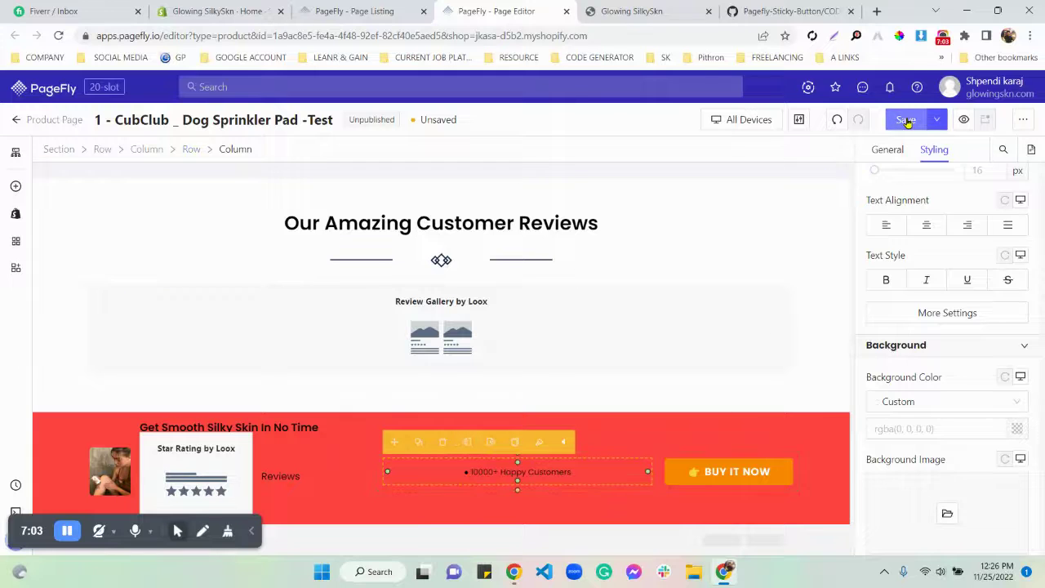